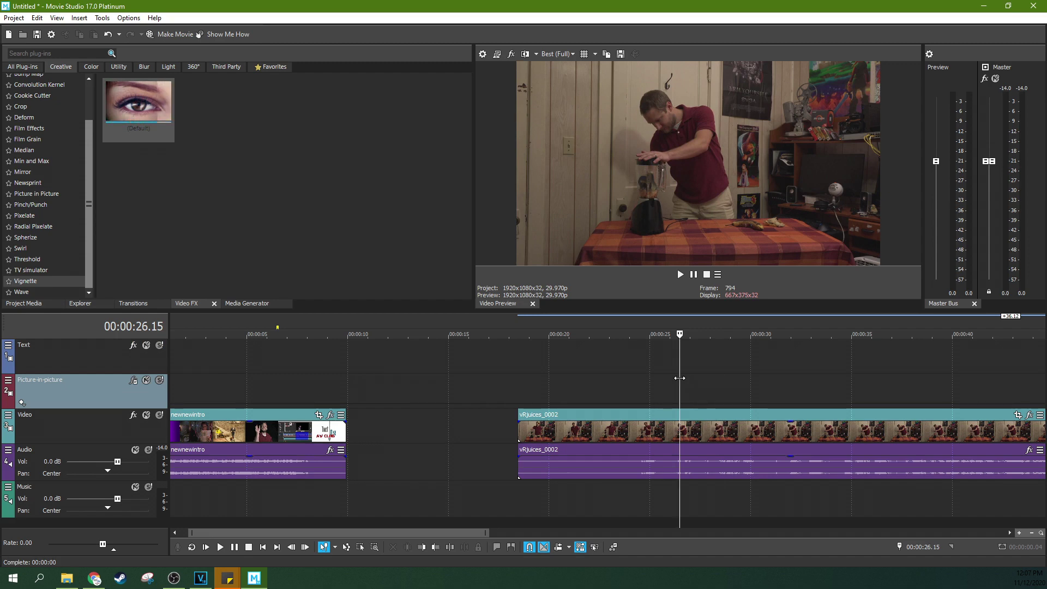
Scrub the timeline back and forth, settling the playhead at about 28.15 seconds in the clip
click(708, 386)
click(654, 389)
click(698, 385)
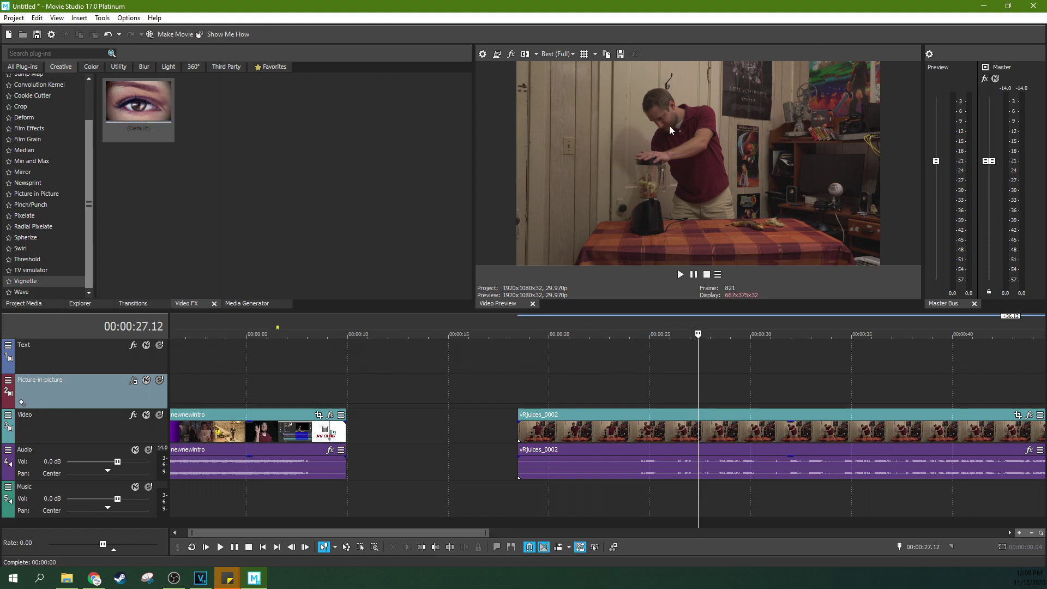
click(688, 375)
click(673, 384)
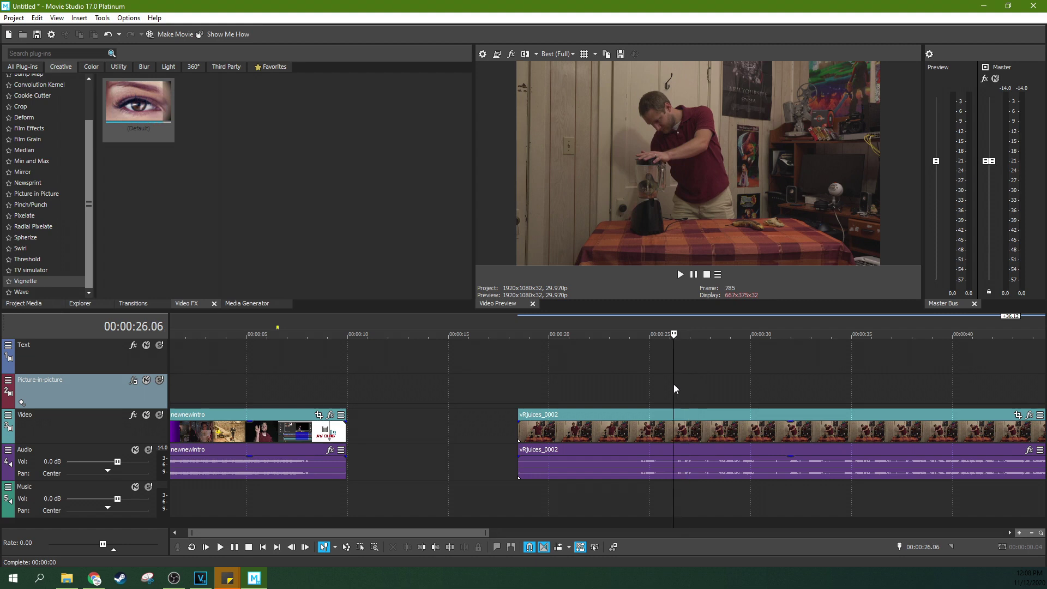
click(733, 389)
click(764, 395)
click(721, 393)
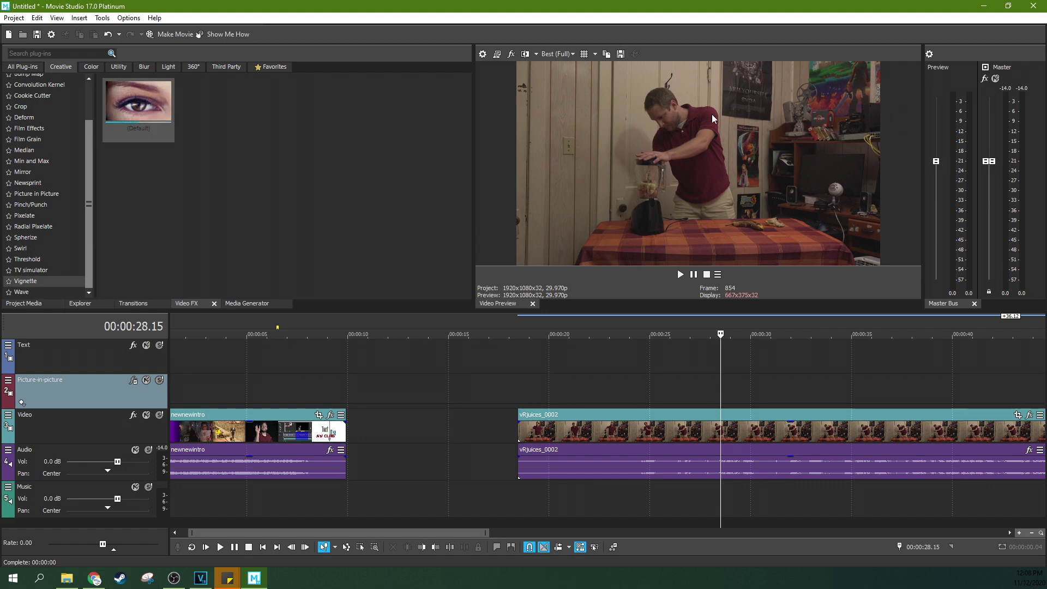
Drop the Vignette (Default) preset onto vRjuices_0002, reapplying it so its effect settings reopen
drag(149, 114, 566, 404)
drag(679, 433, 679, 433)
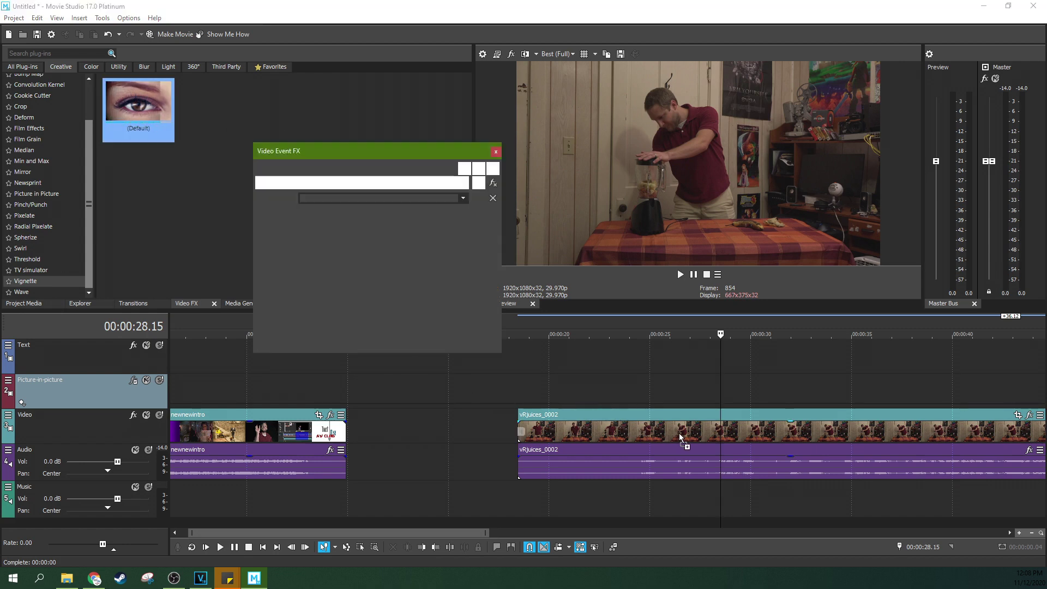
click(495, 151)
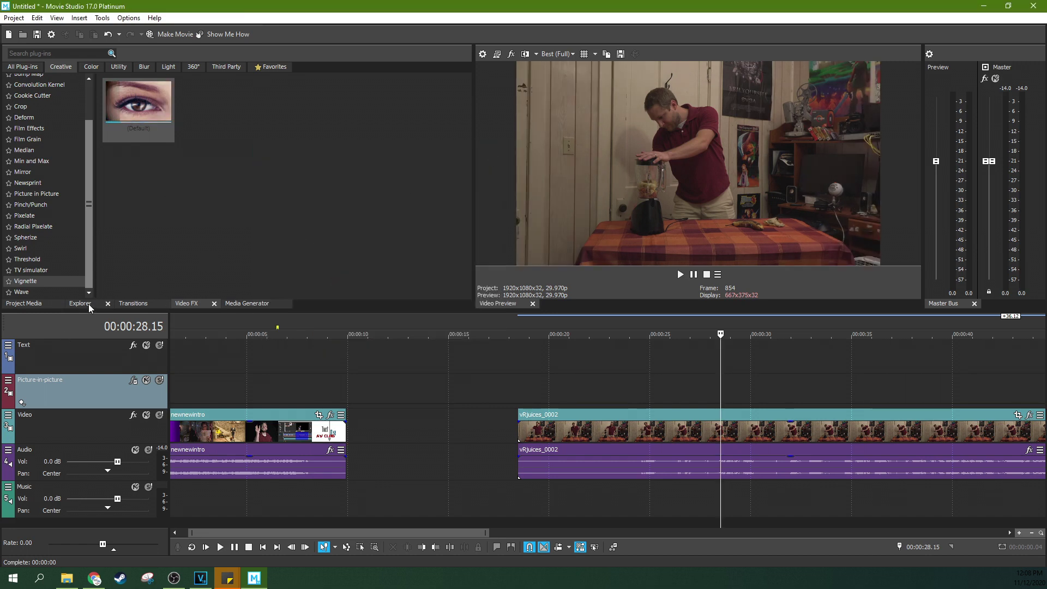
click(153, 306)
click(184, 303)
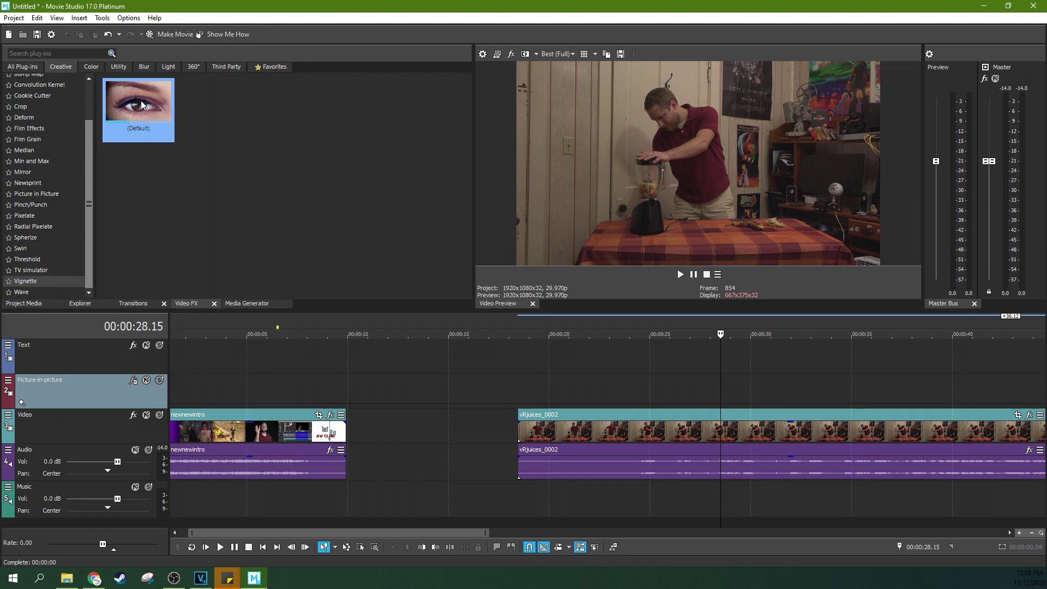
drag(141, 104, 226, 166)
drag(709, 431, 708, 431)
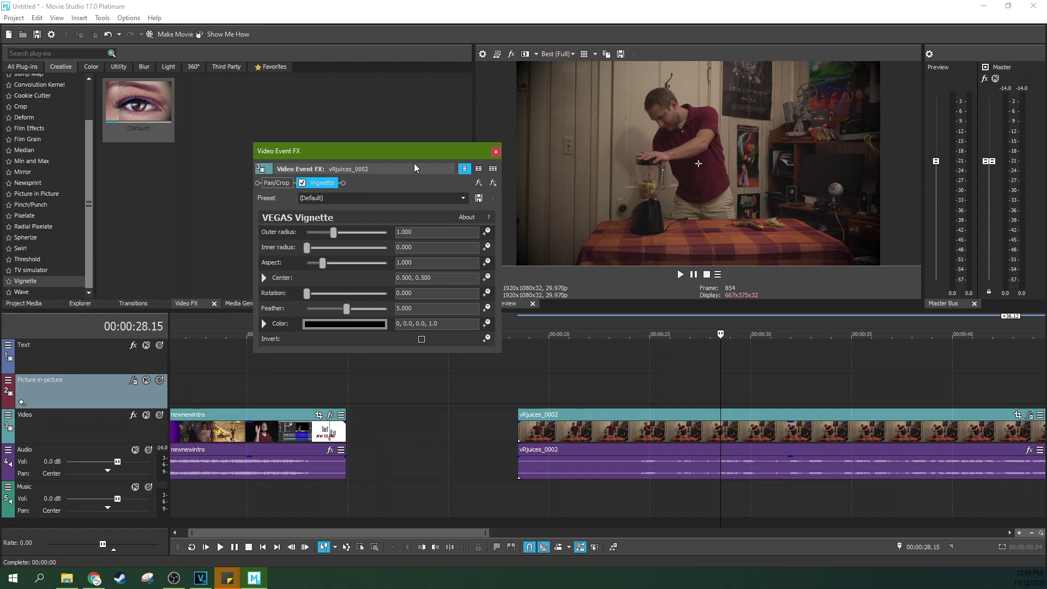
Move the FX window aside, toggle Vignette off and on, and drag Outer radius to 1.082
drag(404, 151, 339, 147)
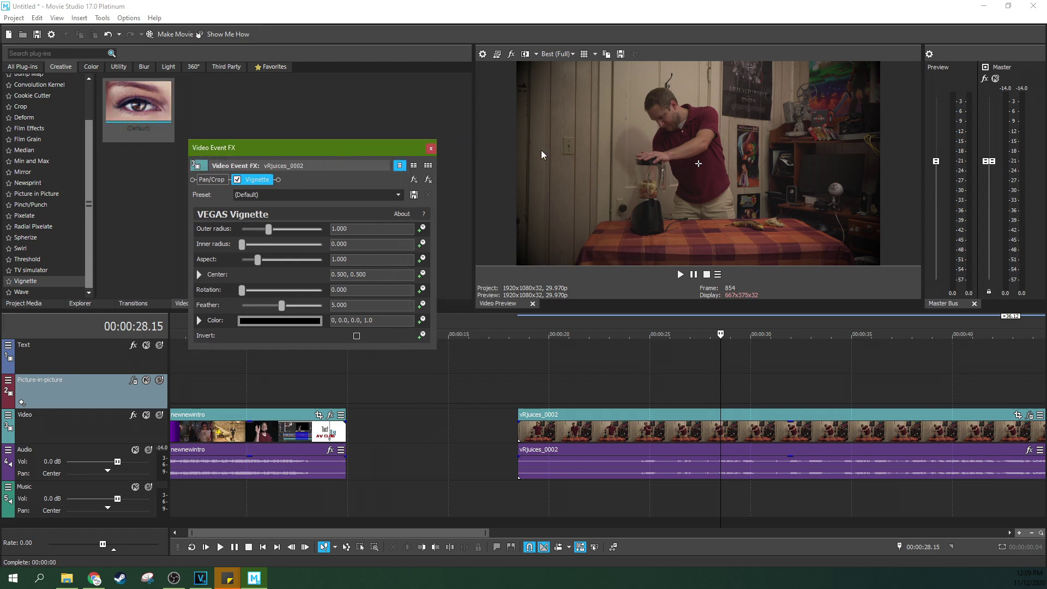
click(238, 179)
click(239, 179)
click(238, 180)
click(238, 180)
drag(268, 229, 259, 234)
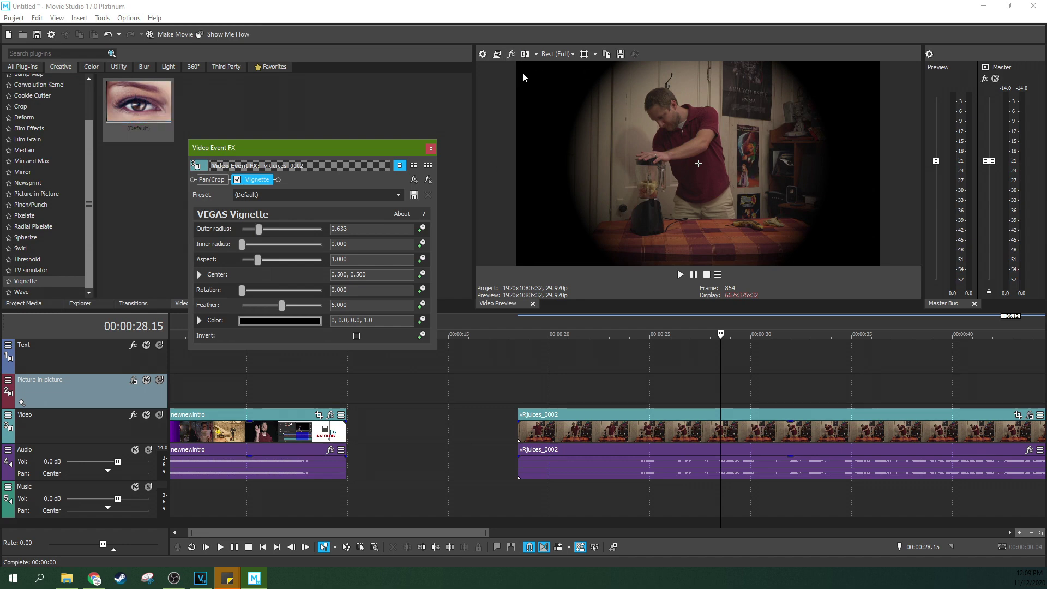
mouse_move(258, 229)
mouse_down()
mouse_move(243, 229)
mouse_move(285, 229)
mouse_move(271, 237)
mouse_up()
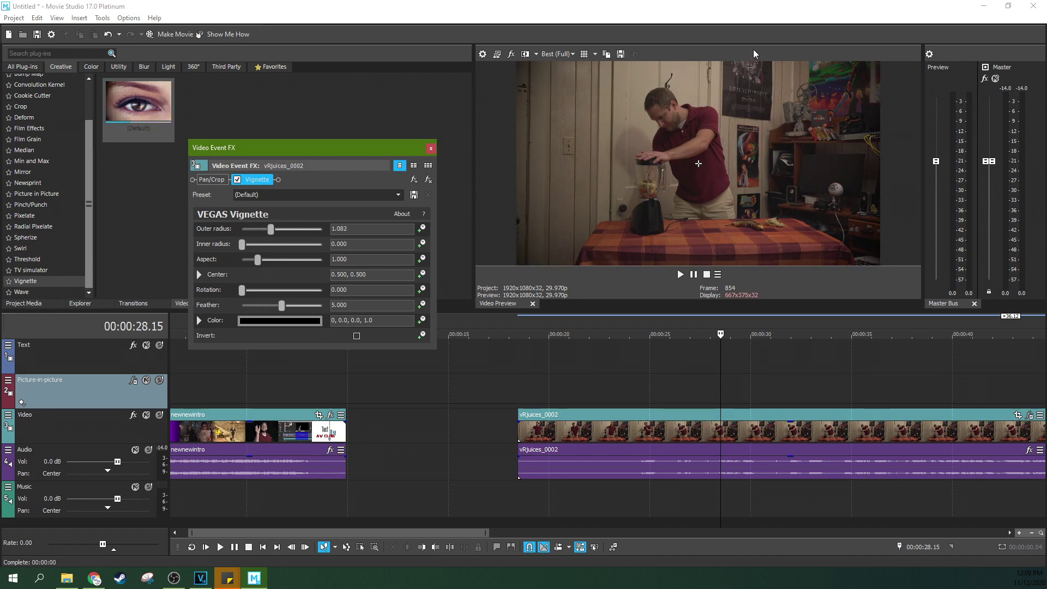
Experiment with radius and center, ending with outer radius 0.490 centred at 0.477, 0.547
click(275, 228)
drag(274, 230, 255, 234)
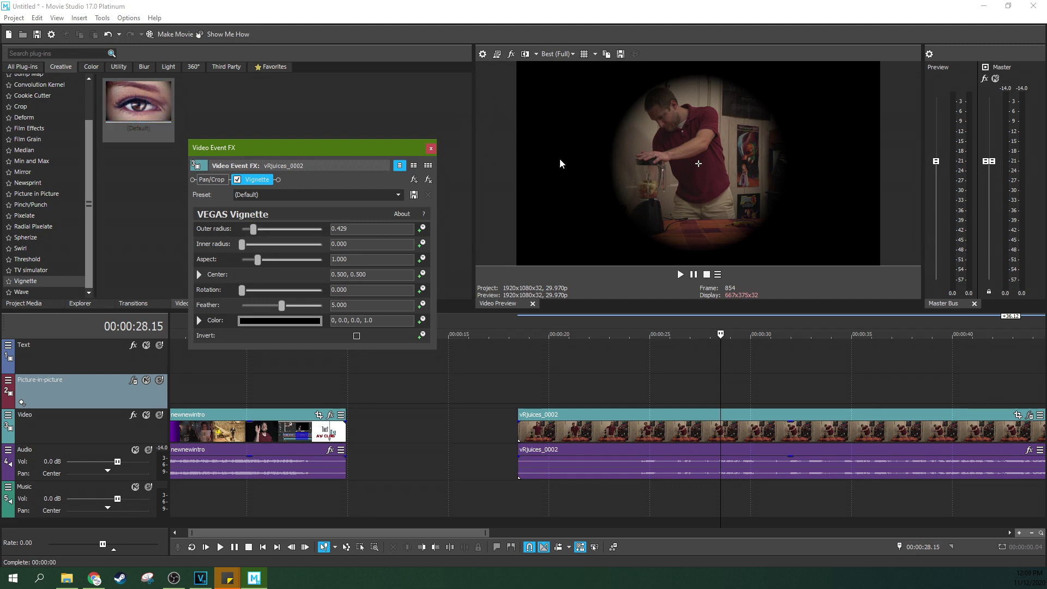
drag(698, 164, 662, 137)
mouse_move(252, 229)
mouse_down()
mouse_move(243, 229)
mouse_move(294, 232)
mouse_move(240, 233)
mouse_move(249, 233)
mouse_up()
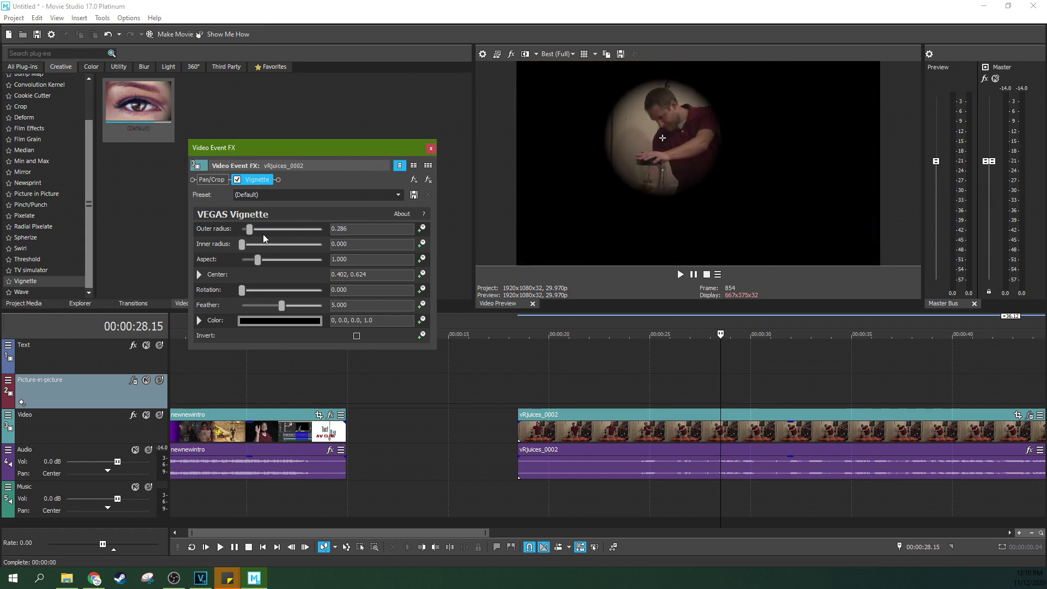
double_click(249, 229)
drag(242, 244, 240, 246)
drag(661, 138, 689, 154)
drag(267, 229, 242, 250)
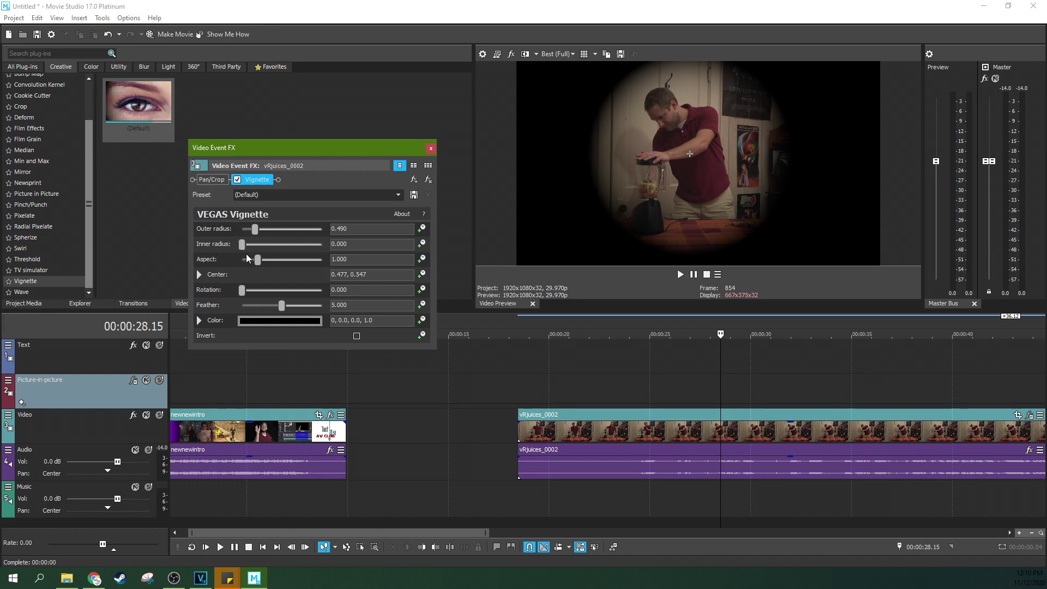
Set inner radius 0.197, aspect 0.250, centre 0.424, 0.525, then play back from 23.24
drag(243, 246, 370, 241)
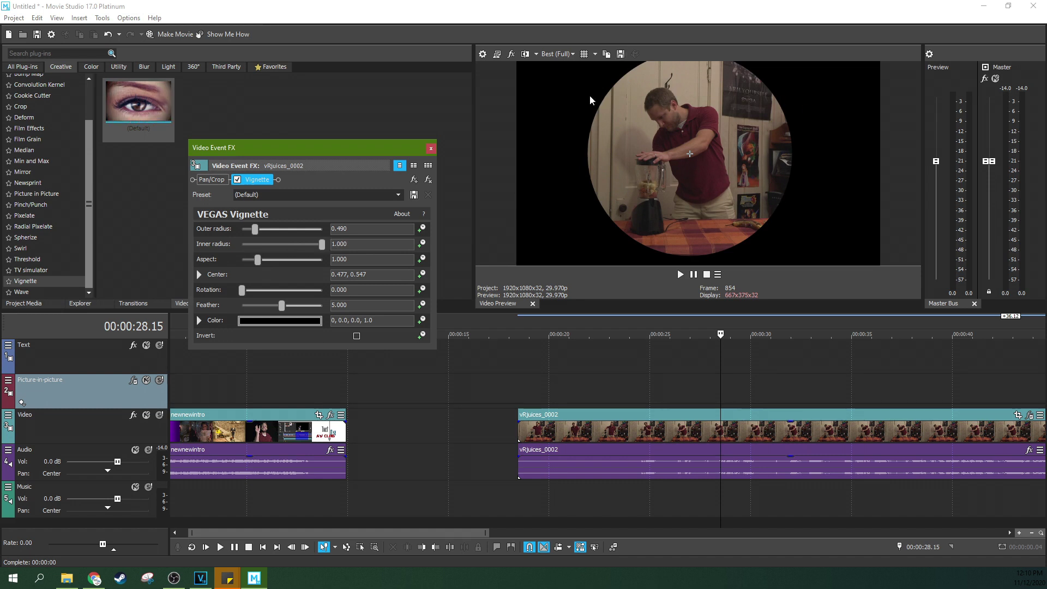
drag(322, 249, 257, 245)
drag(262, 264, 279, 262)
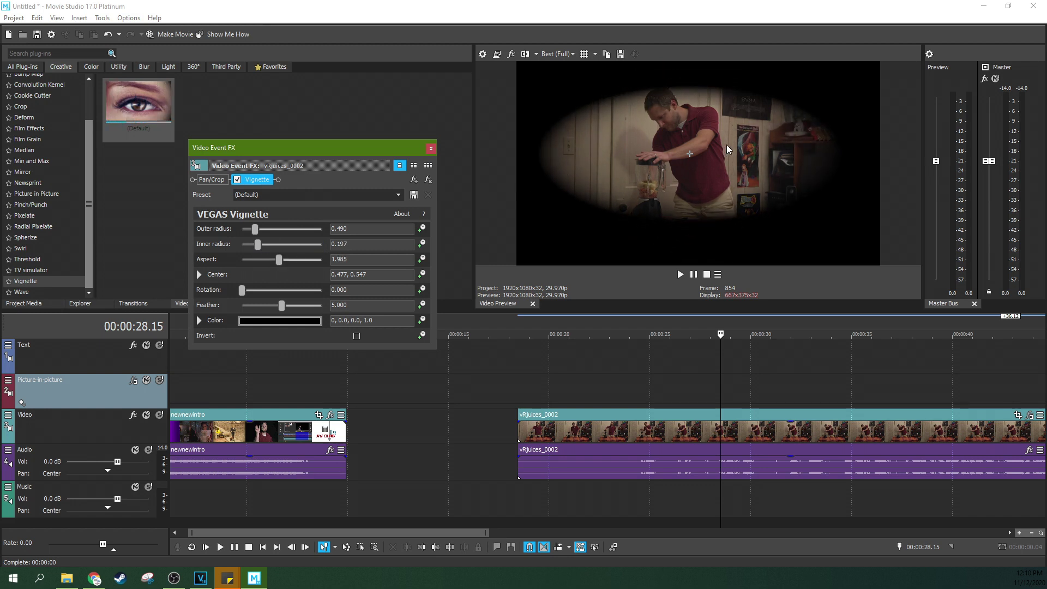
mouse_move(689, 151)
mouse_down()
mouse_move(682, 134)
mouse_move(698, 158)
mouse_up()
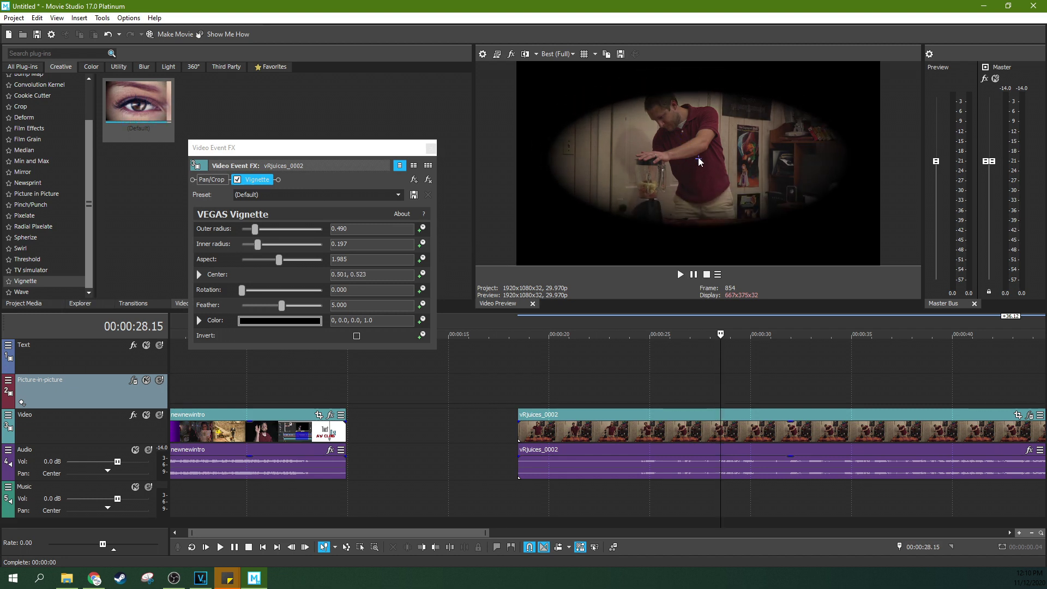
drag(277, 259, 239, 271)
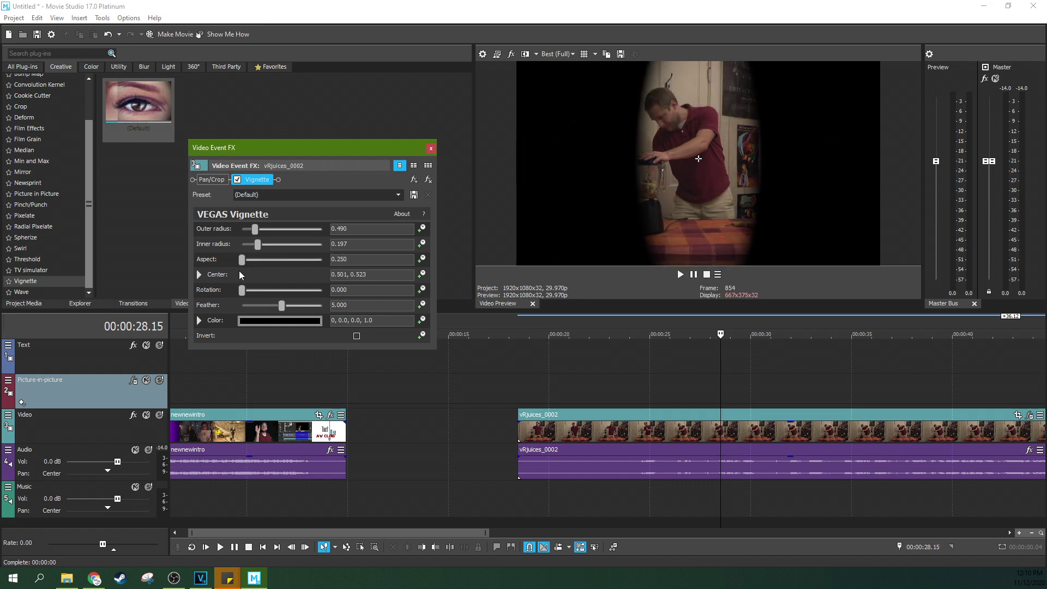
mouse_move(667, 161)
mouse_down()
mouse_move(651, 160)
mouse_move(673, 159)
mouse_up()
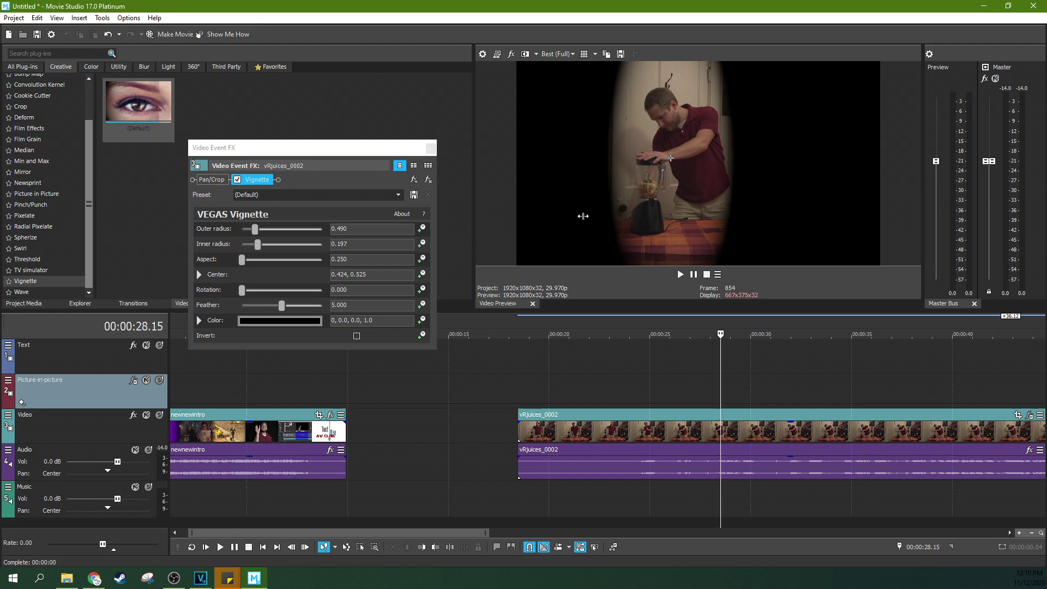
click(626, 395)
click(681, 275)
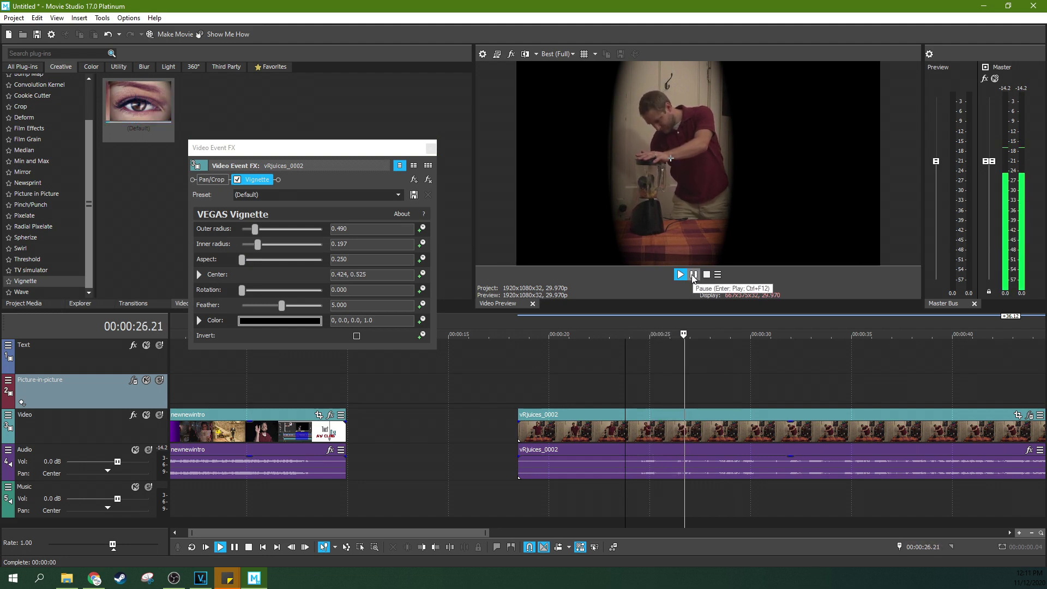
Pause playback and move the vignette centre to about 0.438, 0.541, trying Invert before unchecking it
click(693, 274)
click(740, 417)
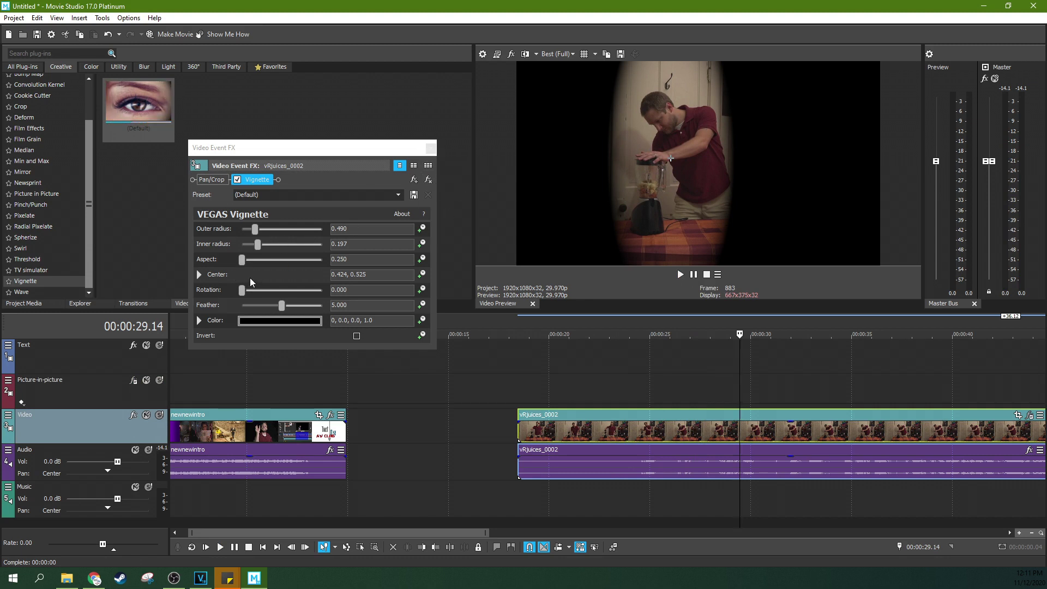
click(199, 275)
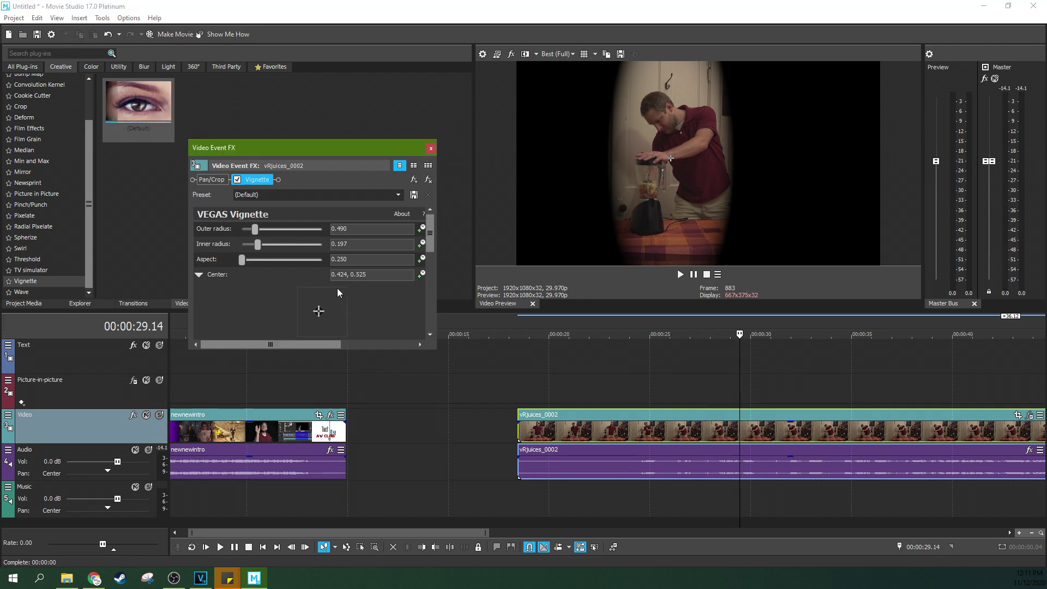
drag(319, 311, 314, 317)
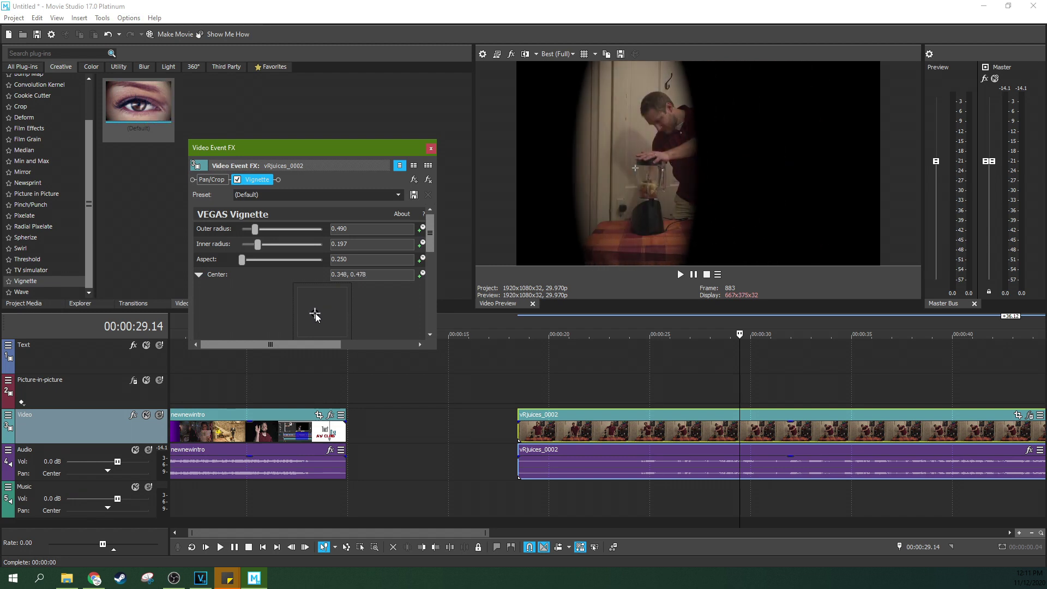
drag(656, 162, 662, 162)
click(200, 274)
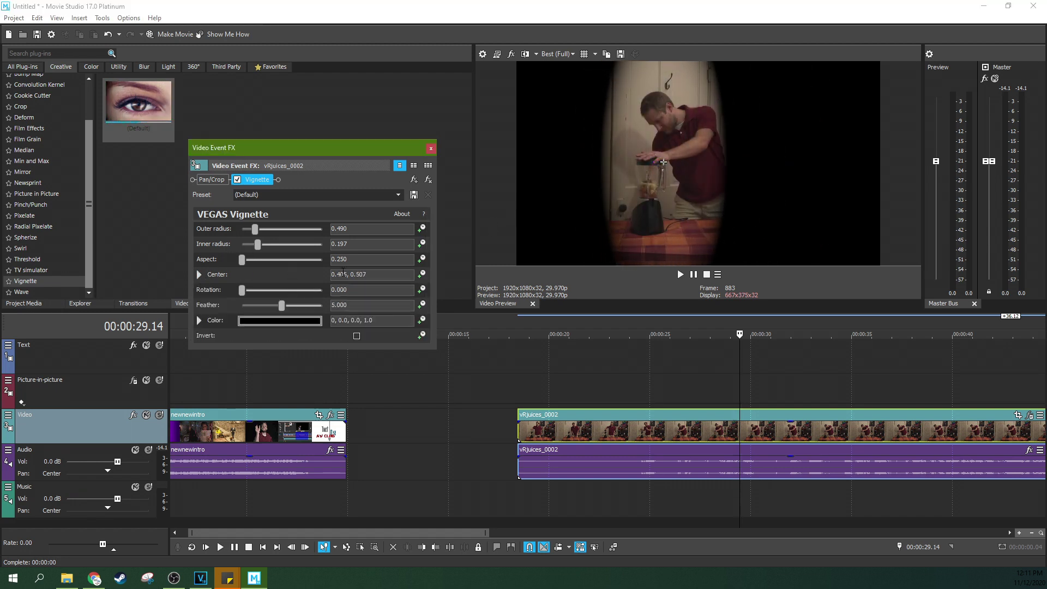
click(357, 335)
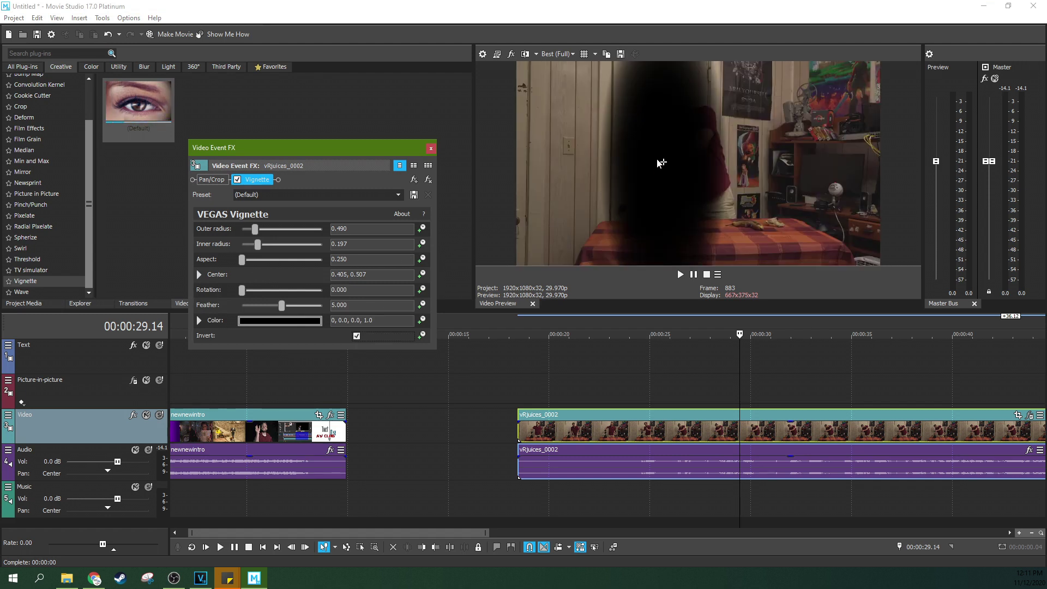
mouse_move(665, 163)
mouse_down()
mouse_move(731, 149)
mouse_move(672, 156)
mouse_up()
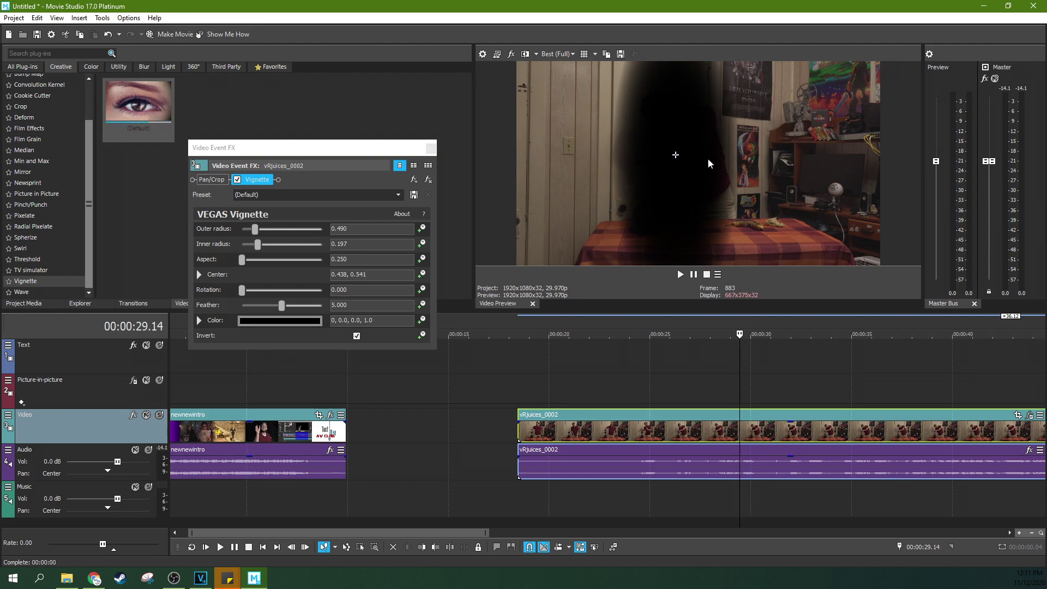
click(356, 336)
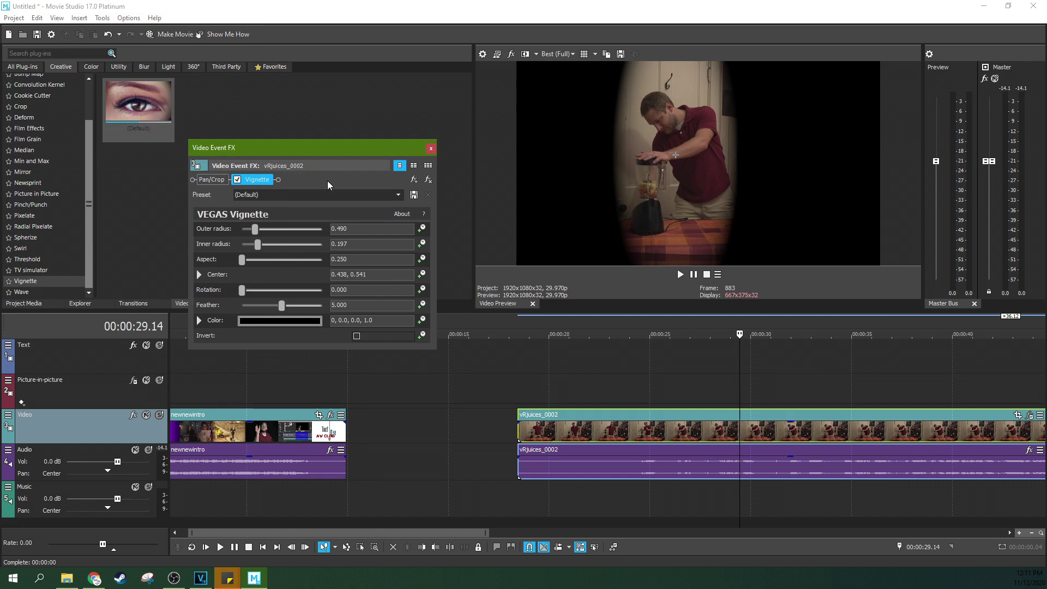
Reset the vignette to the (Default) preset and enable keyframe animation for Outer radius
click(398, 195)
click(356, 203)
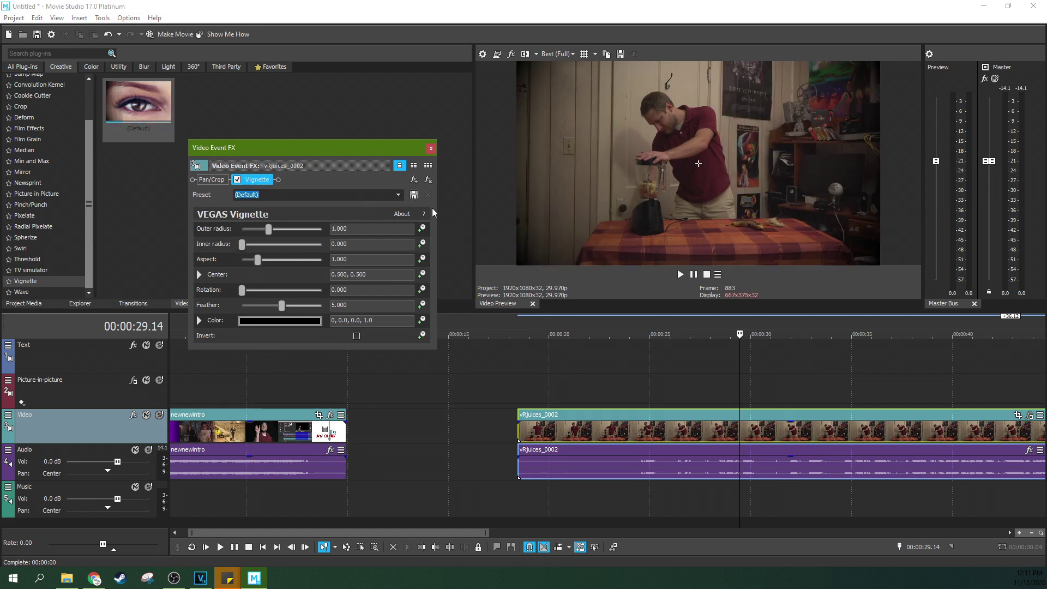
click(398, 195)
click(358, 204)
click(423, 230)
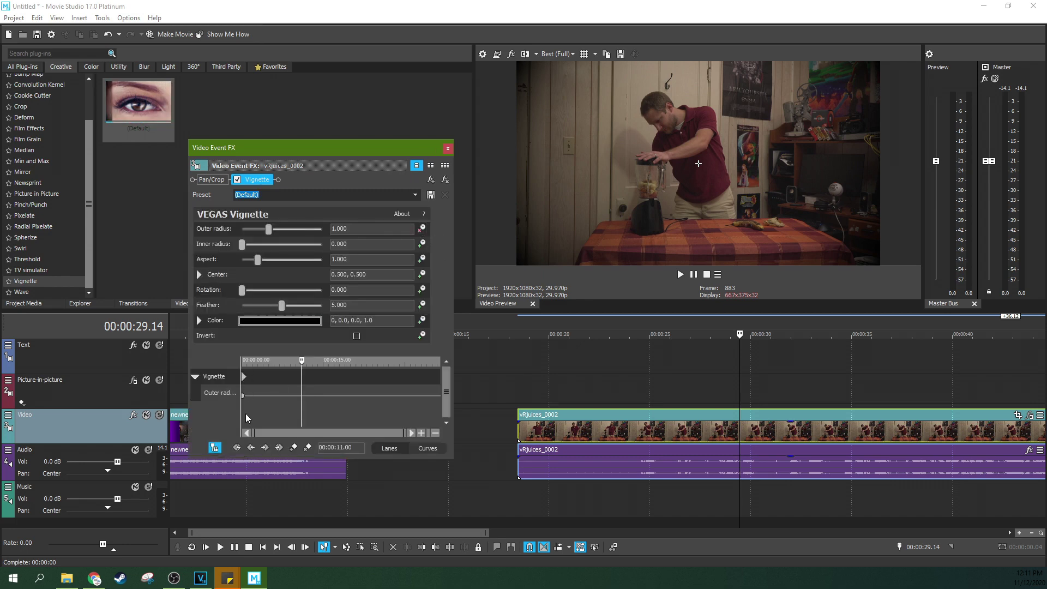
Move the playhead later in the clip and shrink Outer radius toward 0.184, adding an end keyframe
click(244, 378)
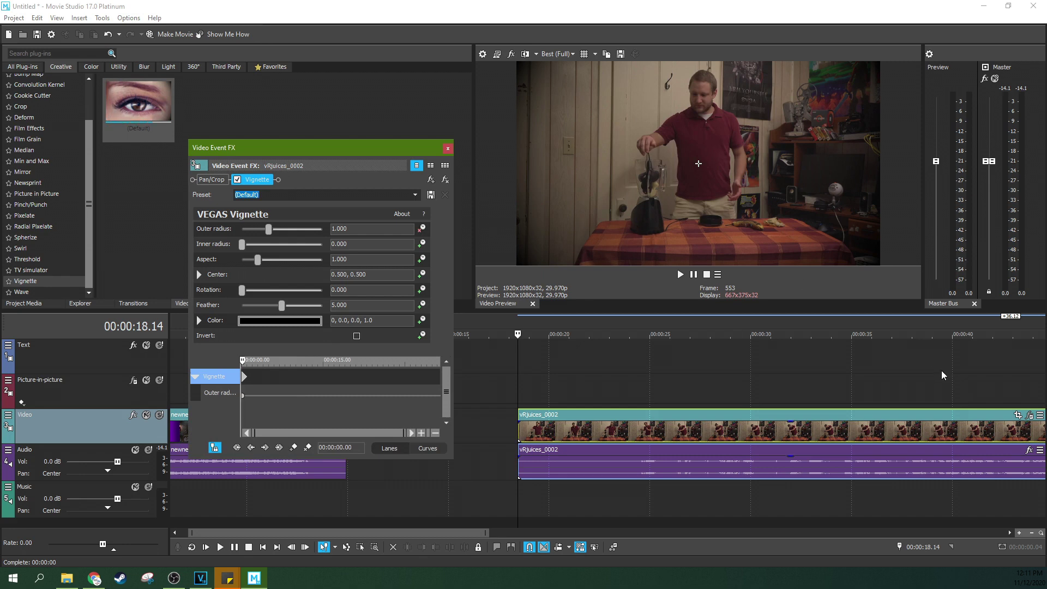
click(907, 390)
scroll(772, 416, down, 2)
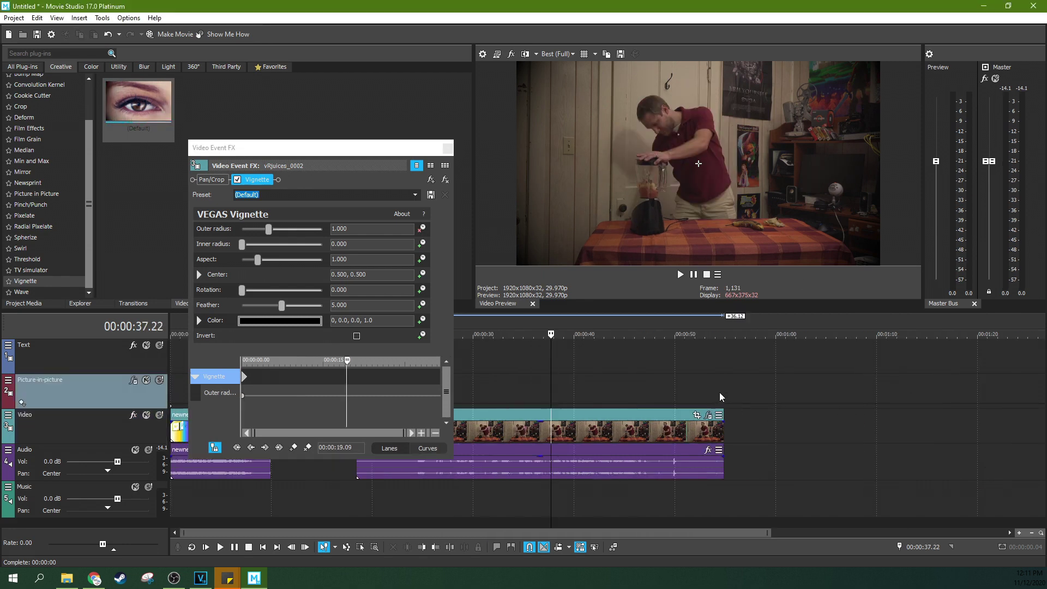
click(638, 394)
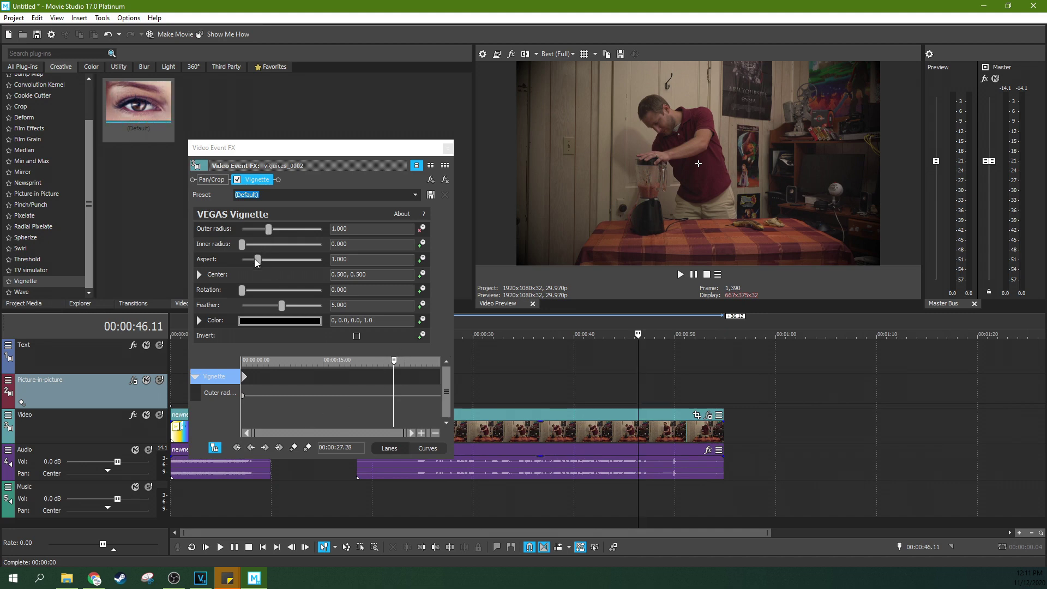
drag(268, 229, 246, 232)
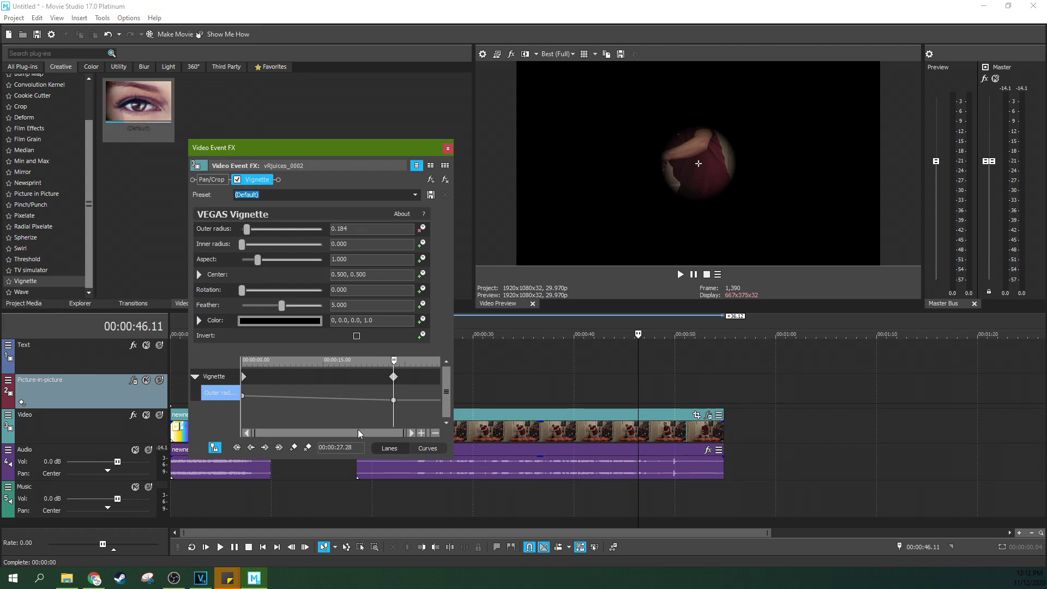
Scrub and play the clip to check the outer radius shrinking between keyframes
click(416, 487)
click(415, 486)
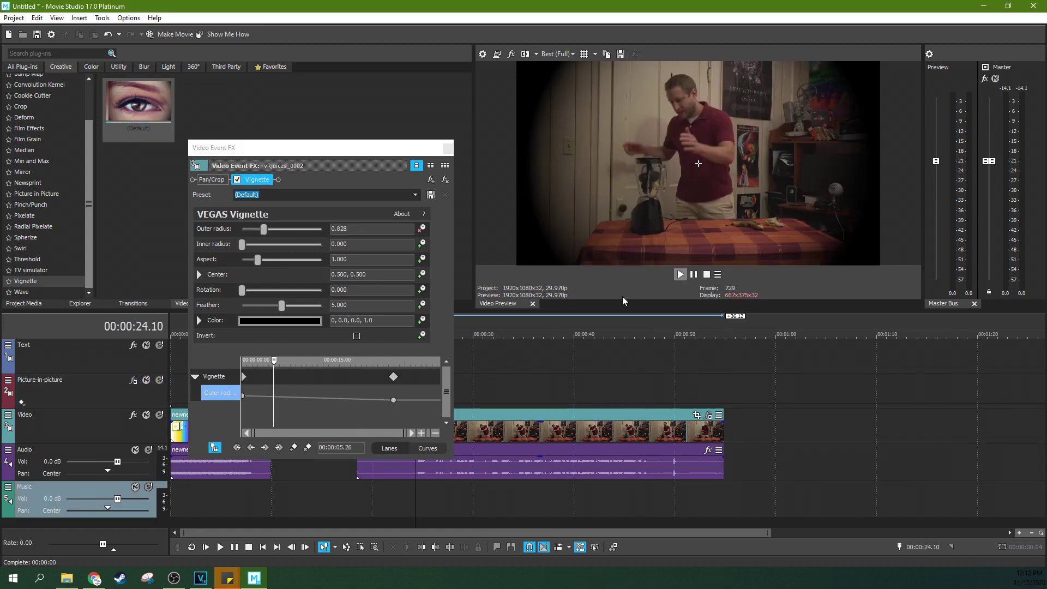
click(394, 376)
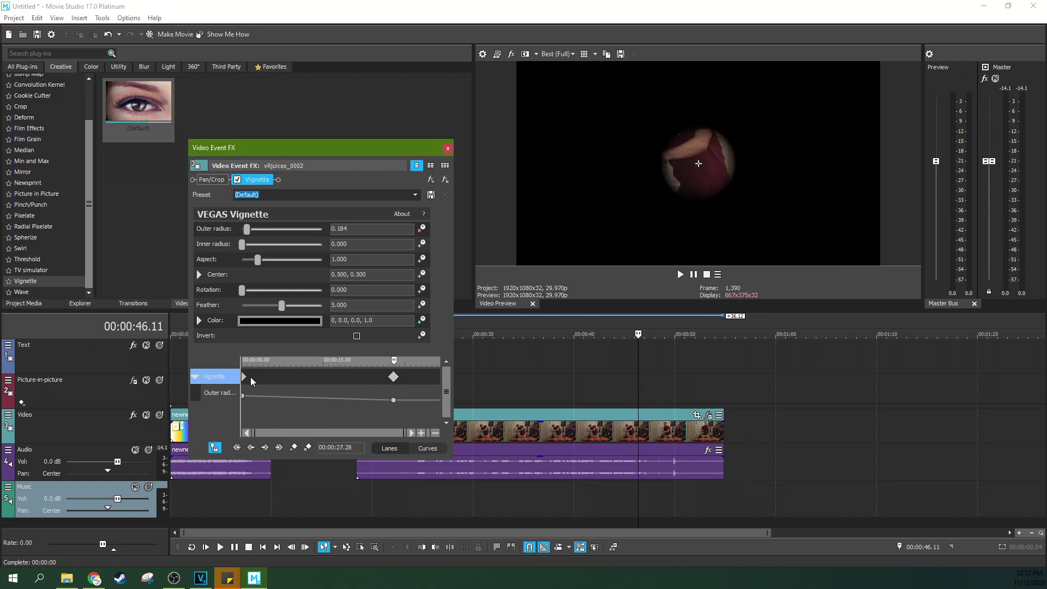
click(399, 474)
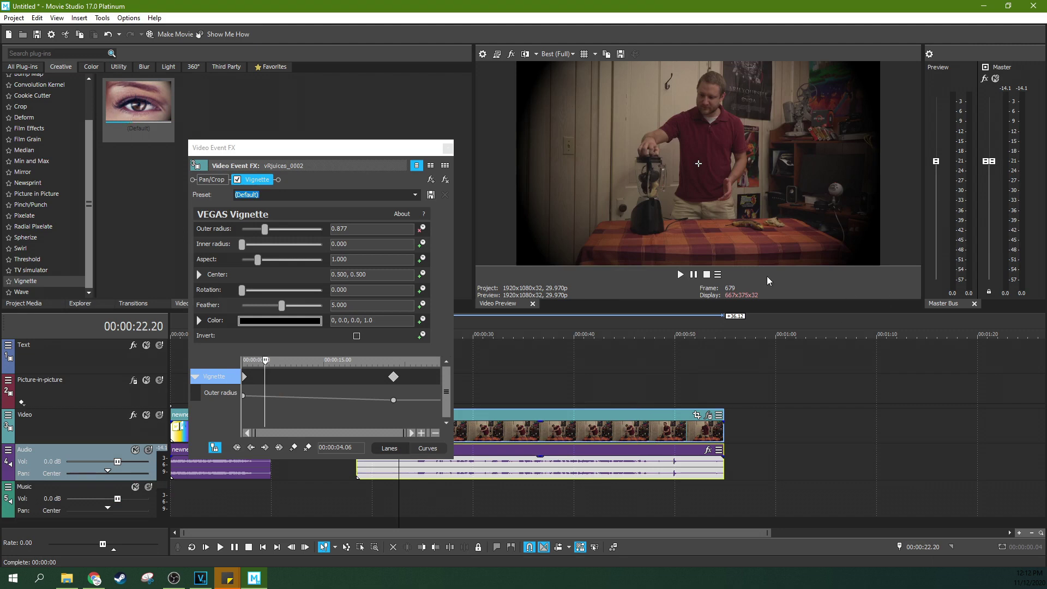
click(681, 273)
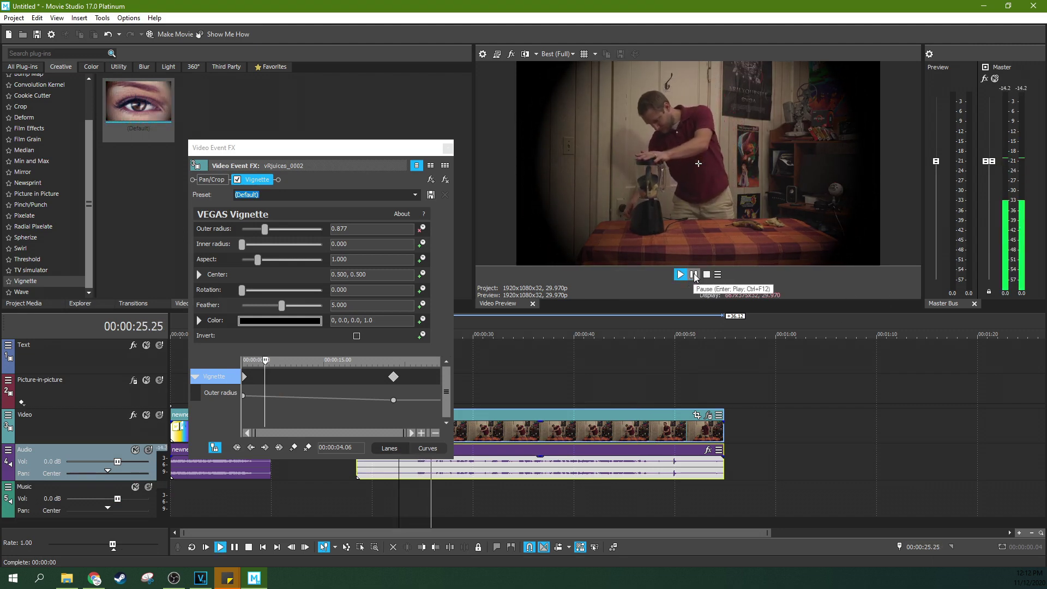
click(700, 277)
click(543, 414)
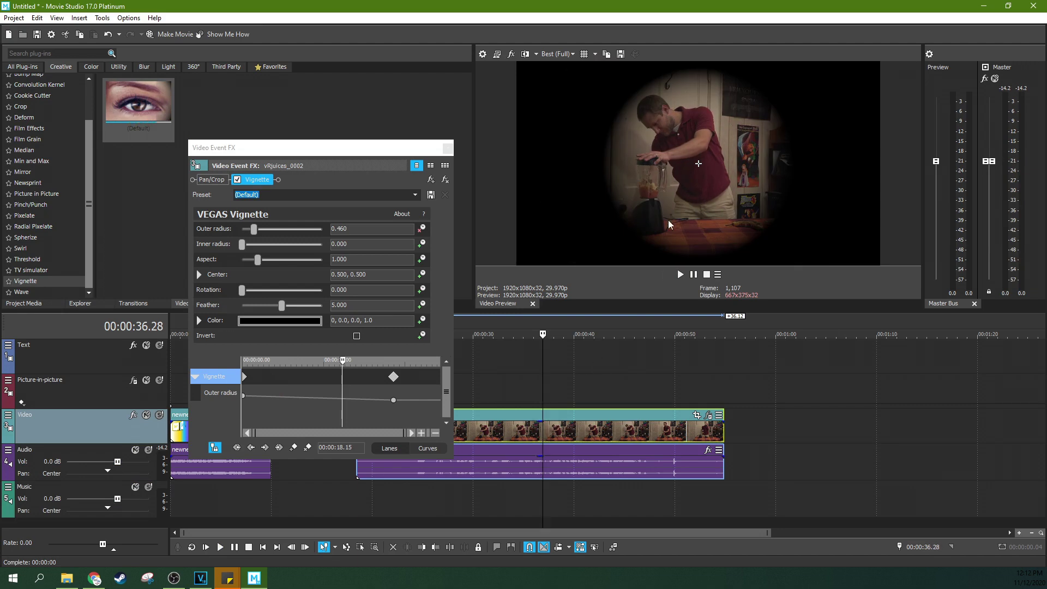
click(565, 378)
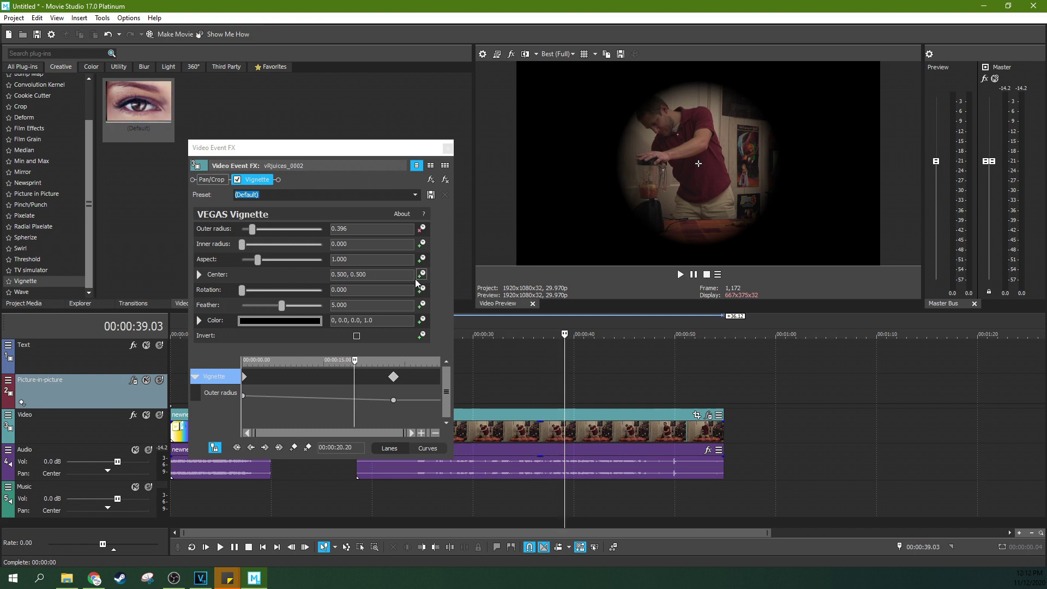
click(243, 376)
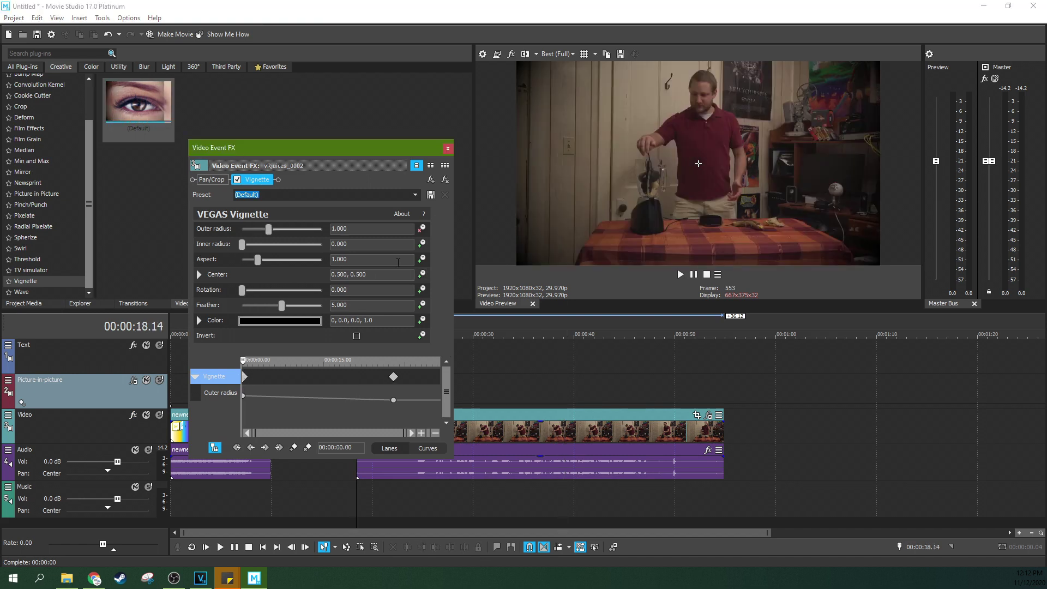
Animate the vignette centre, moving the end keyframe's centre to 0.392, 0.684 onto the man
click(421, 275)
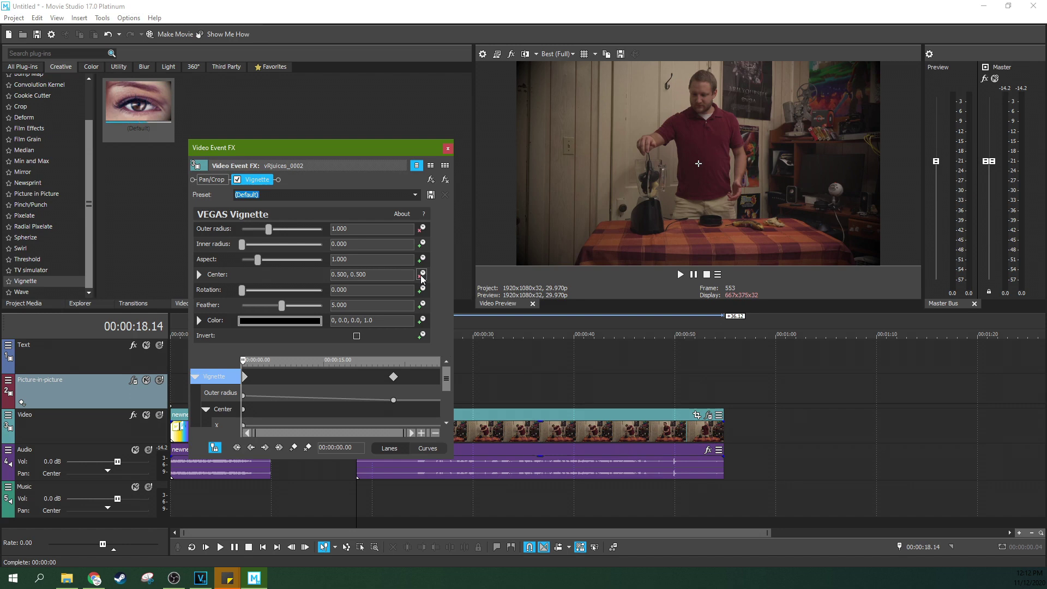
click(393, 377)
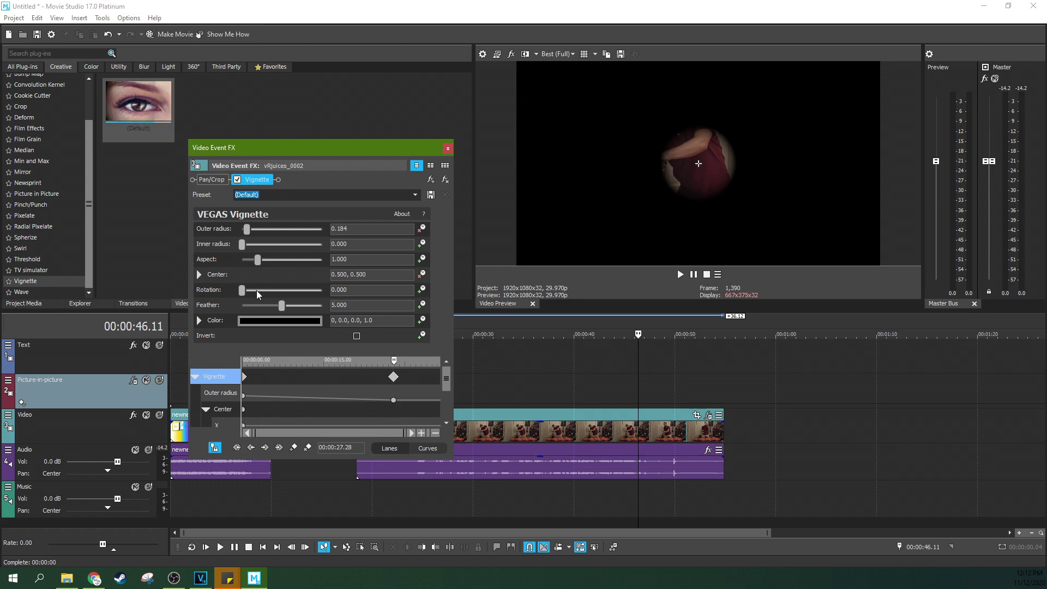
drag(697, 163, 656, 124)
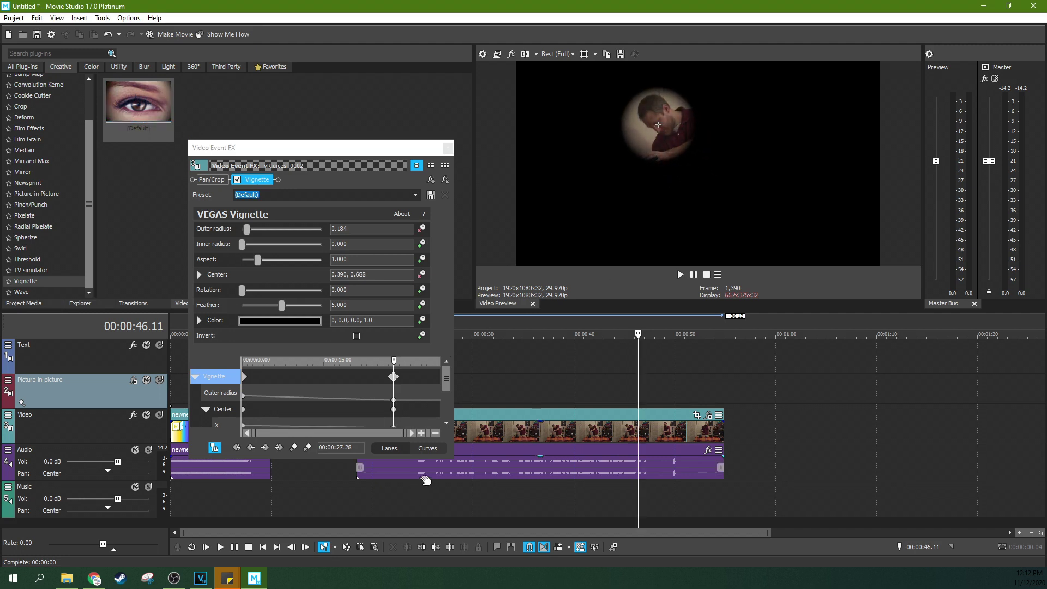
click(426, 479)
key(space)
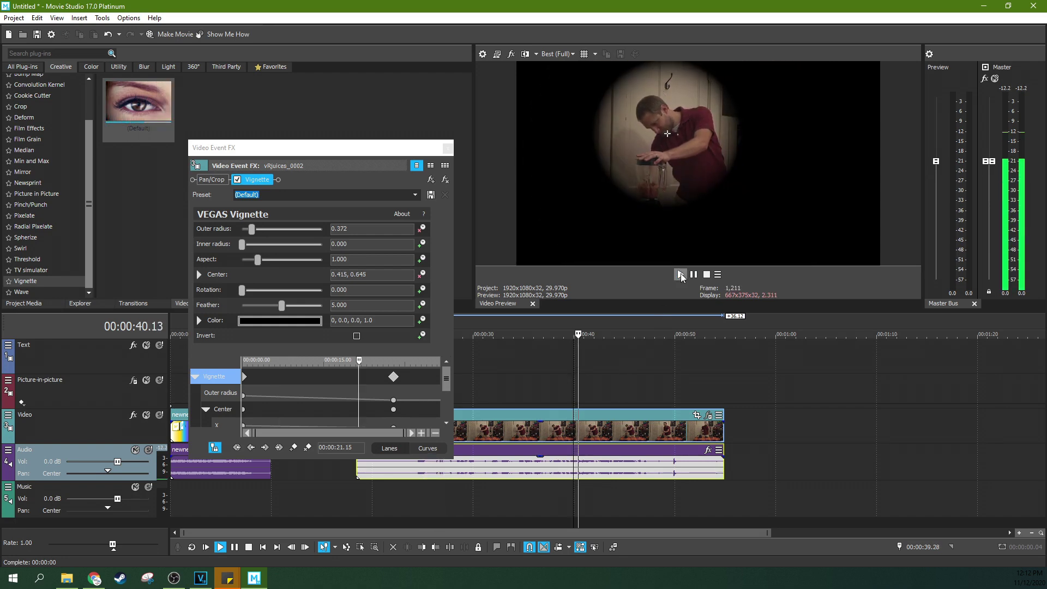
Scrub through the clip to check the vignette, then add a fade-out to vRjuices_0002's end
click(549, 428)
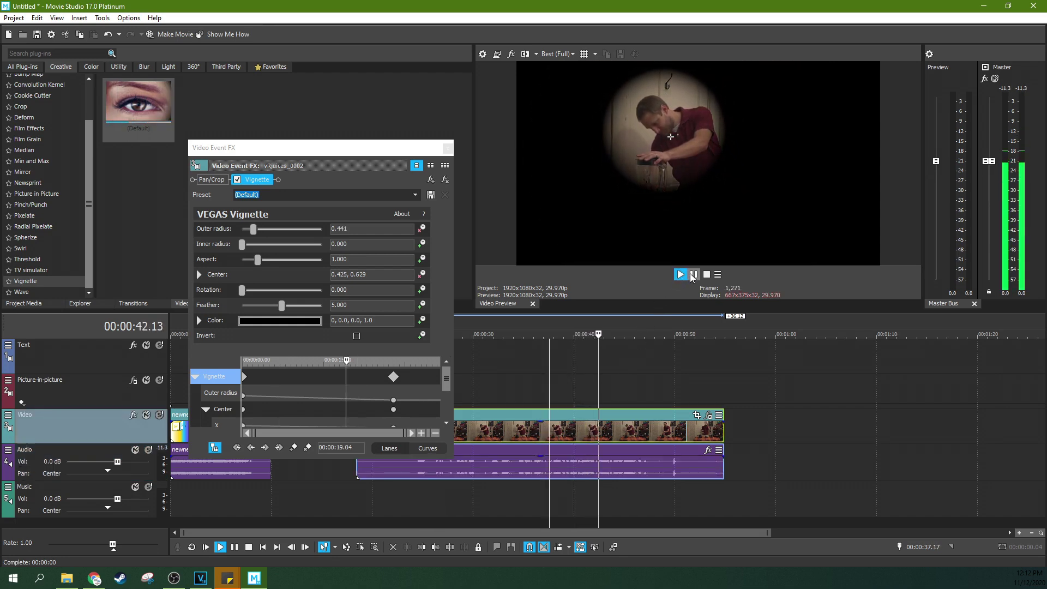
click(692, 276)
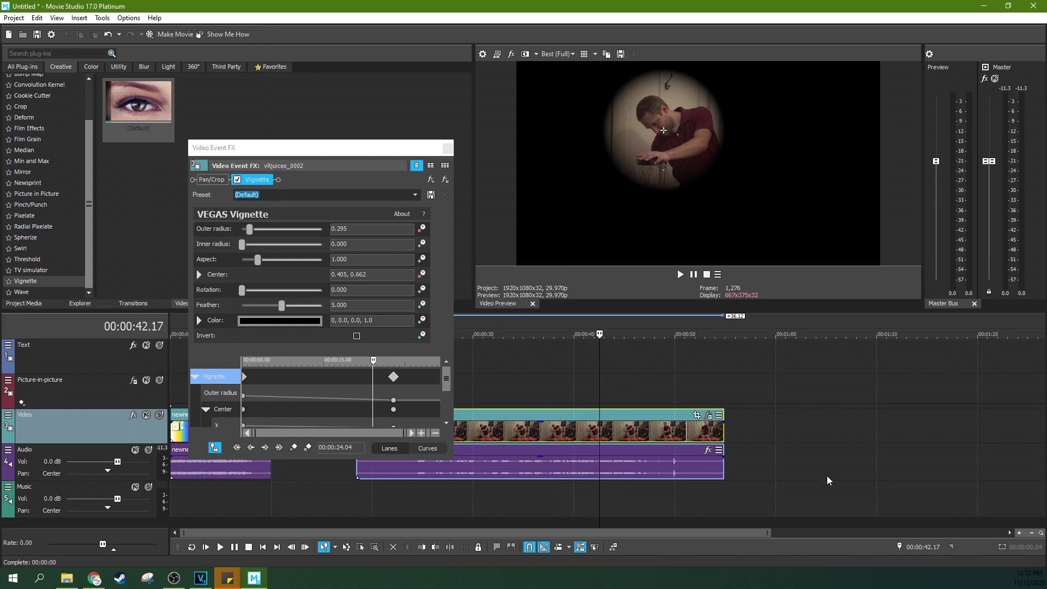
click(509, 335)
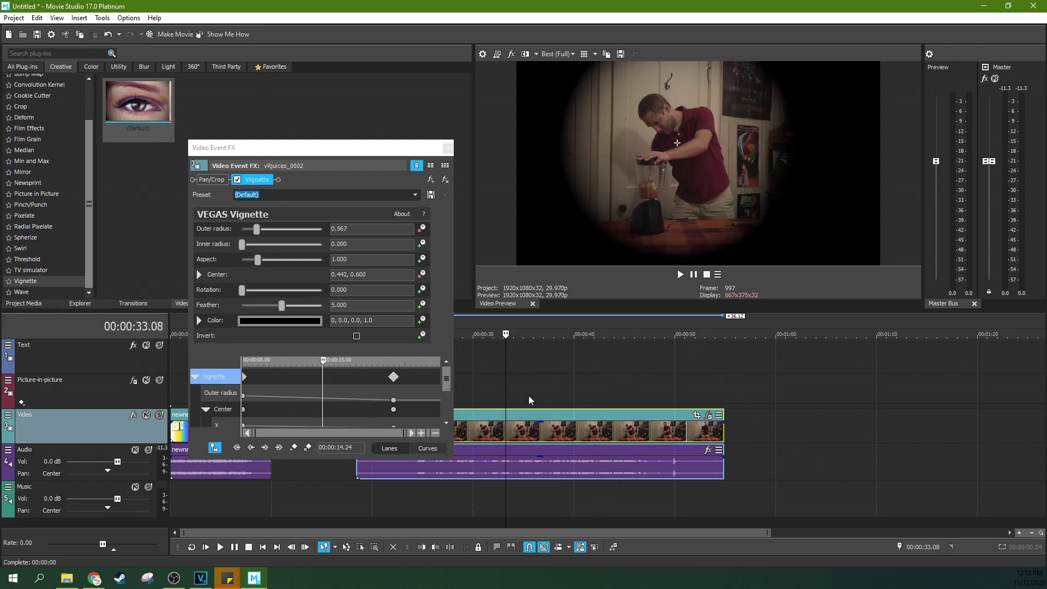
click(553, 393)
click(587, 392)
click(599, 394)
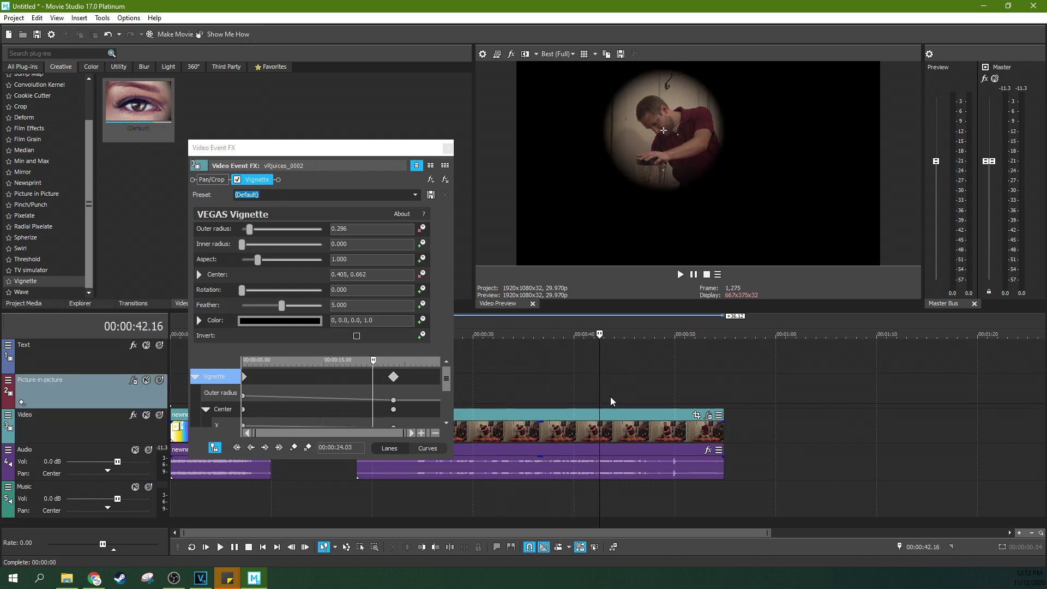
click(618, 397)
click(633, 401)
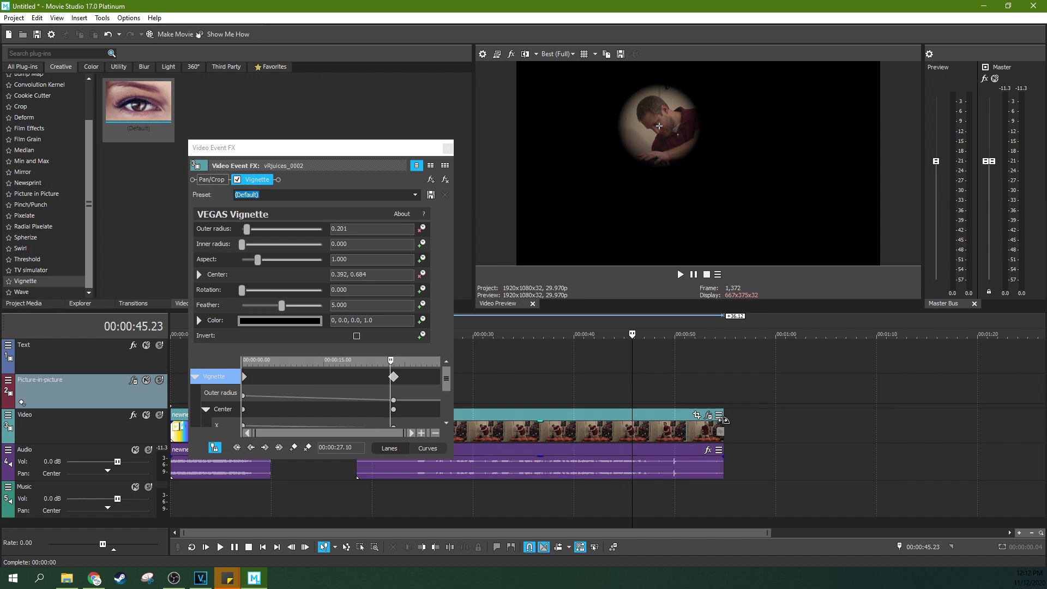
drag(721, 412, 635, 412)
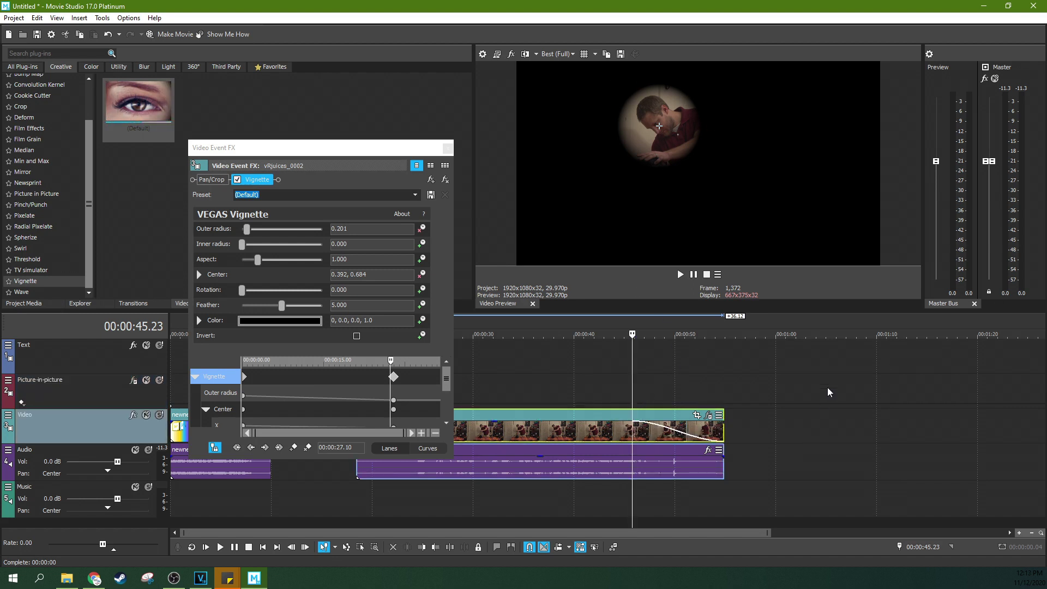
click(497, 387)
Search Video FX for 'co' and drop the Cookie Cutter (Default) preset onto vRjuices_0002
click(49, 172)
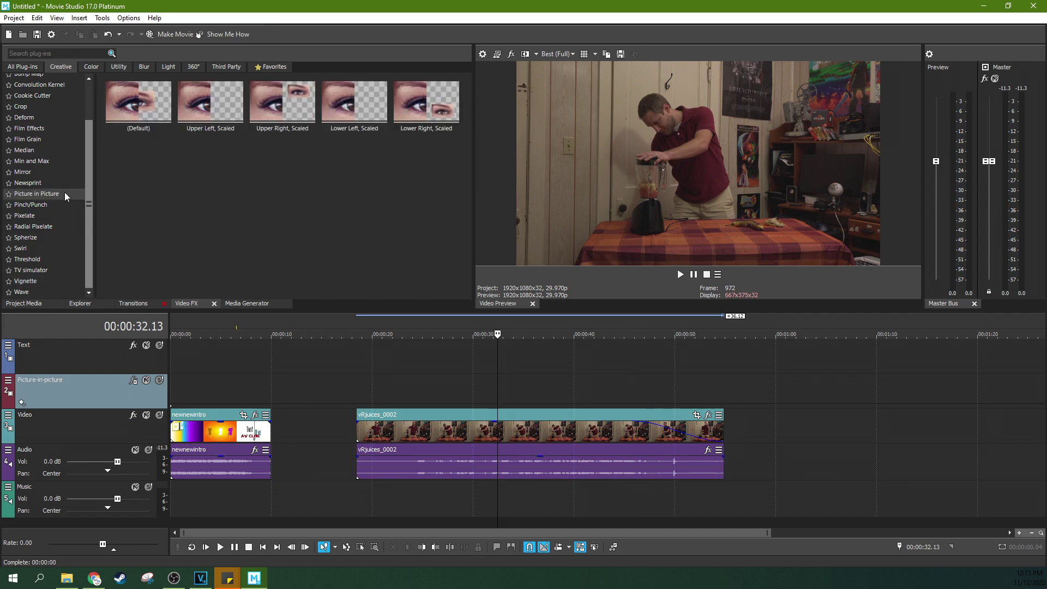
click(54, 53)
text(co)
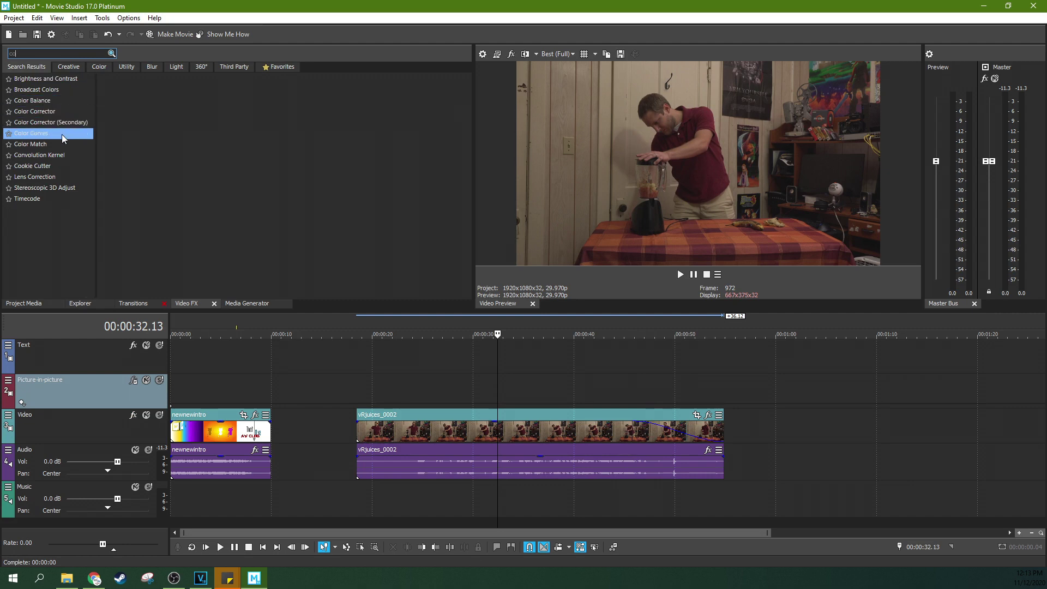
click(54, 164)
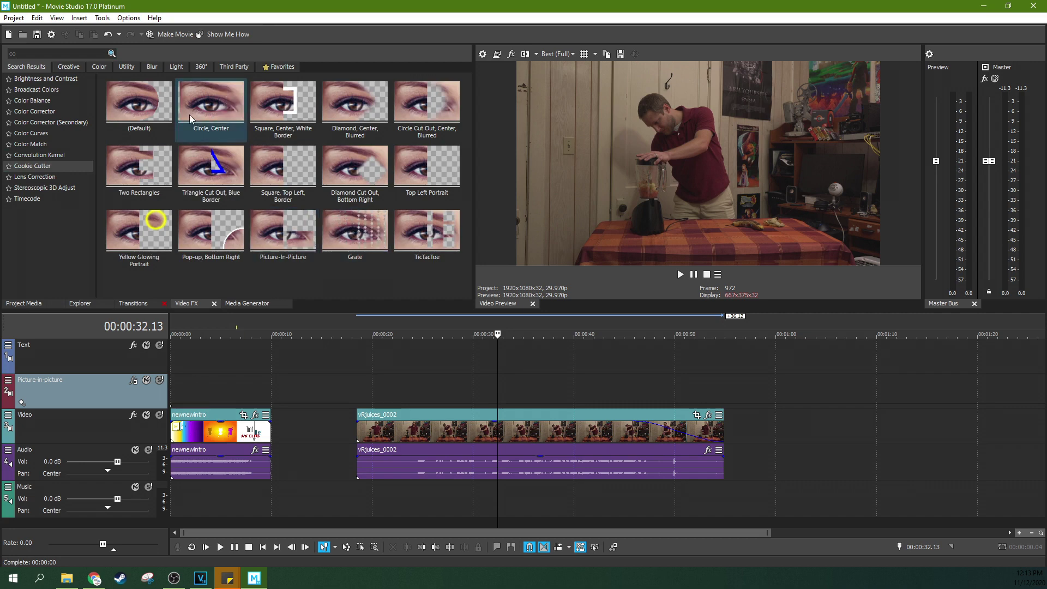
drag(143, 114, 489, 437)
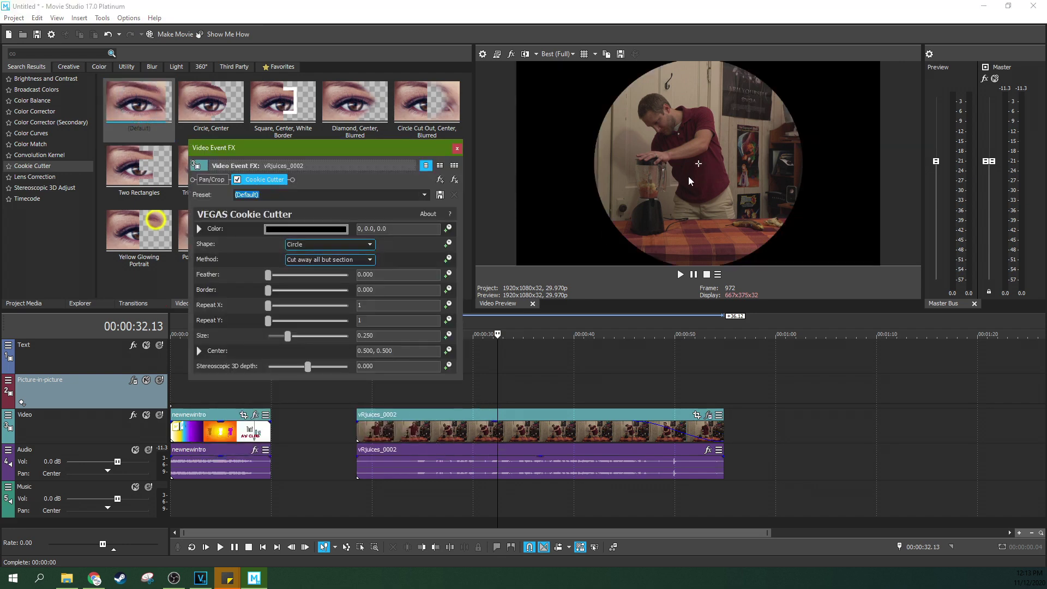
mouse_move(696, 162)
mouse_down()
mouse_move(604, 163)
mouse_move(709, 161)
mouse_move(698, 163)
mouse_up()
Switch the Cookie Cutter Shape to Oval, then tune Feather to 1.238 and Size to 0.354
drag(268, 275, 240, 277)
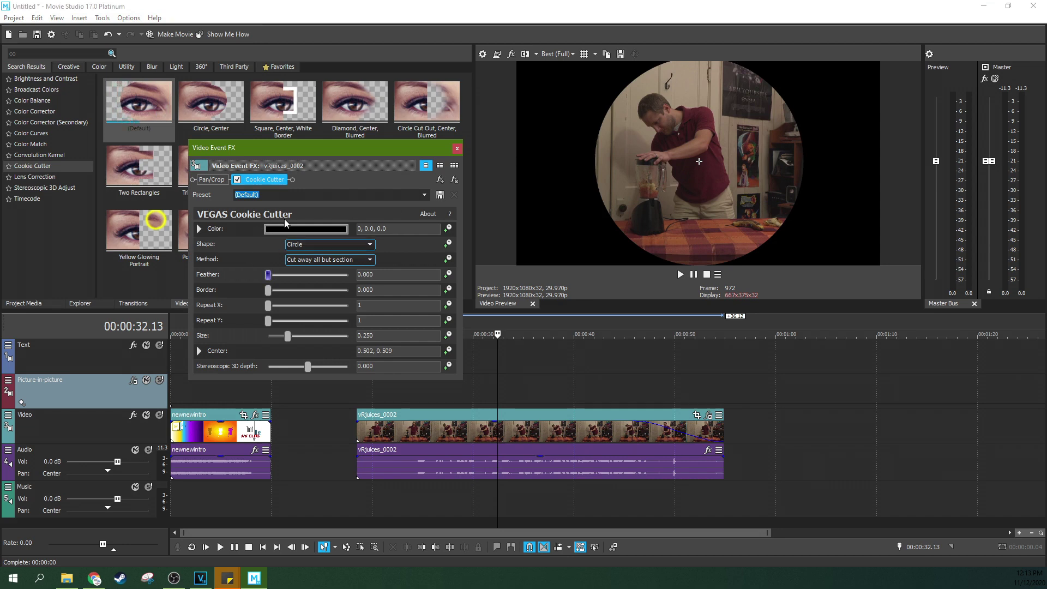
click(360, 244)
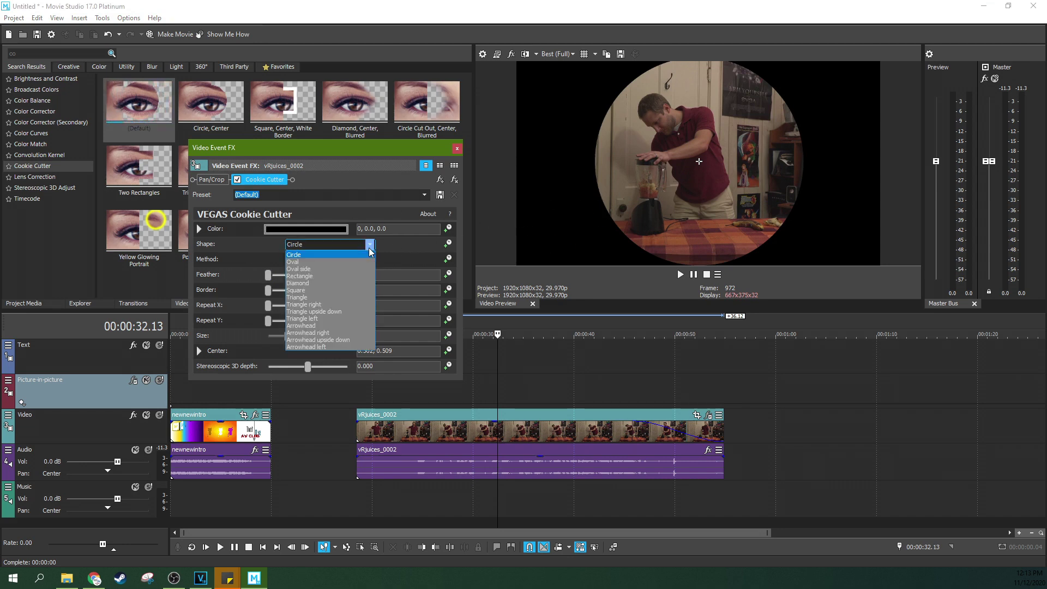
click(336, 262)
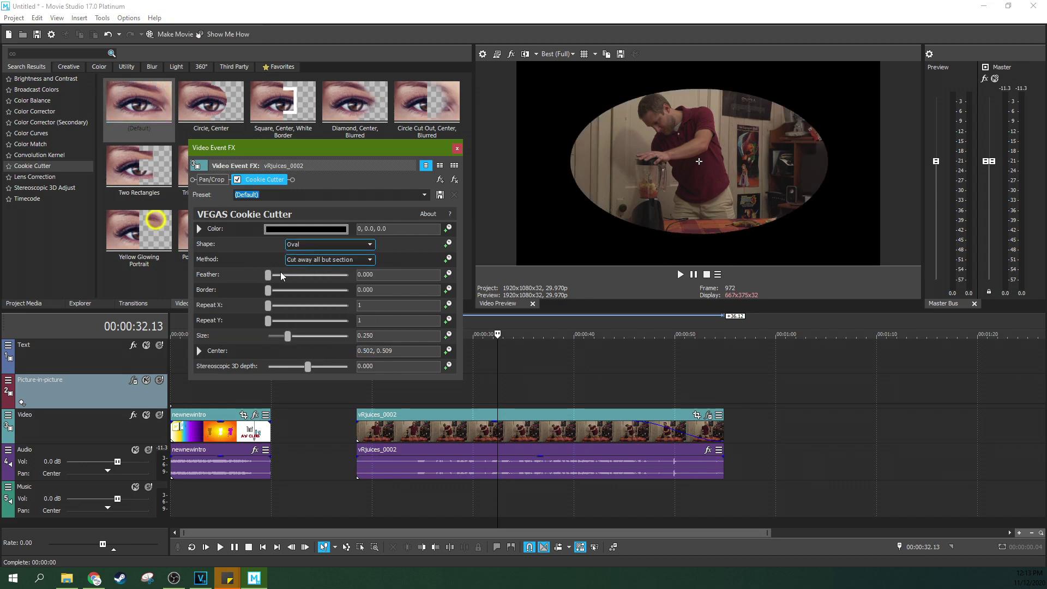
drag(268, 275, 295, 277)
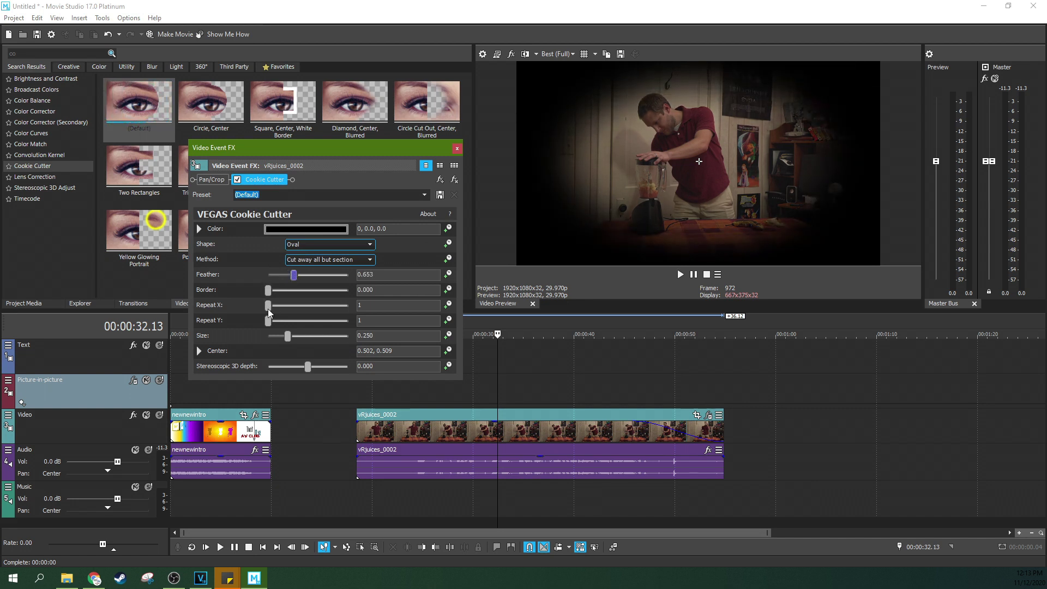
drag(289, 333, 302, 333)
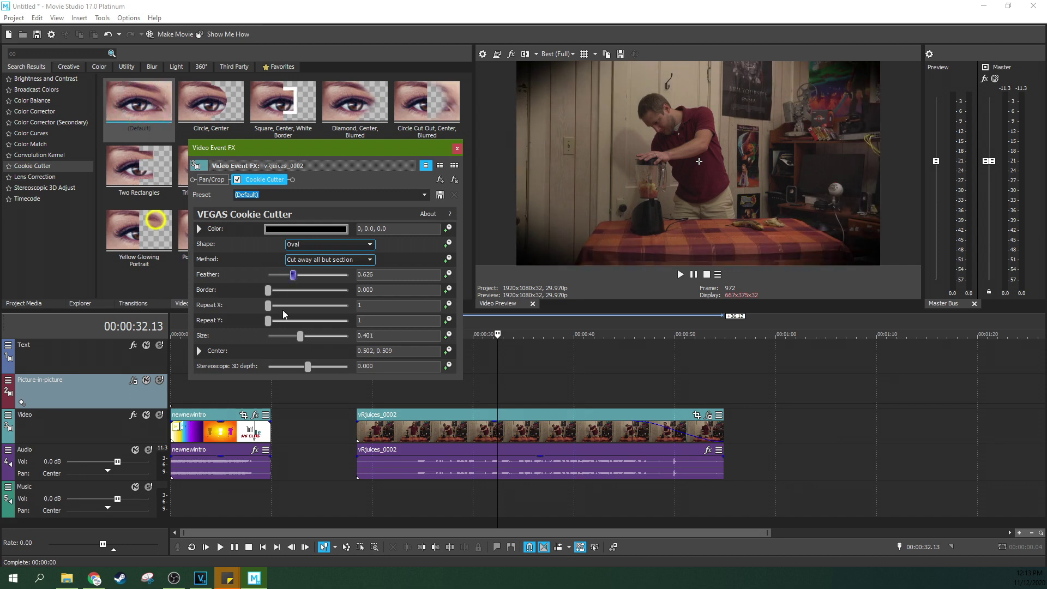
drag(300, 337, 292, 337)
drag(289, 276, 316, 281)
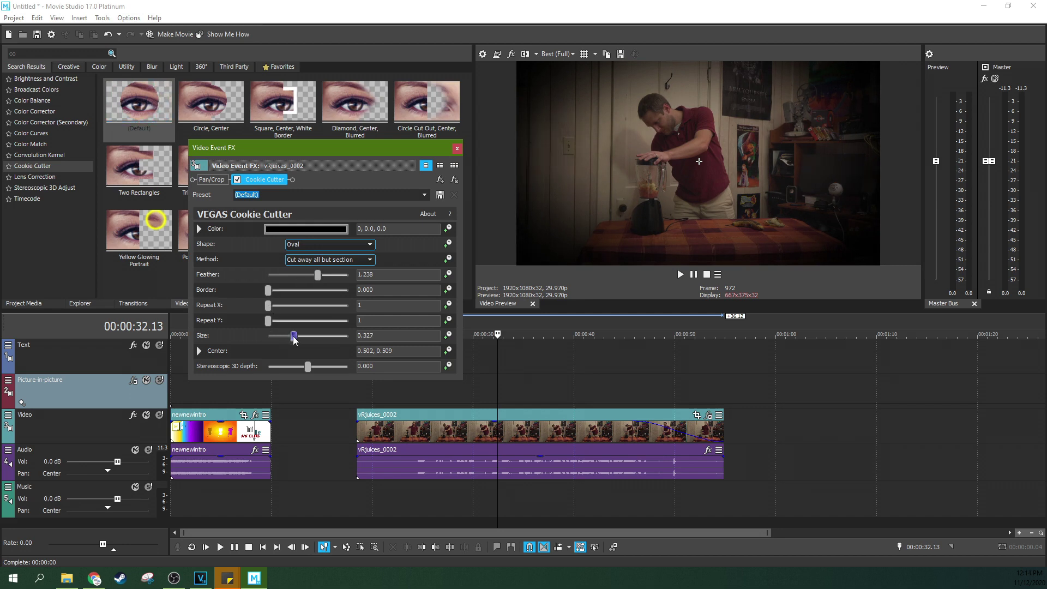
drag(293, 336, 296, 336)
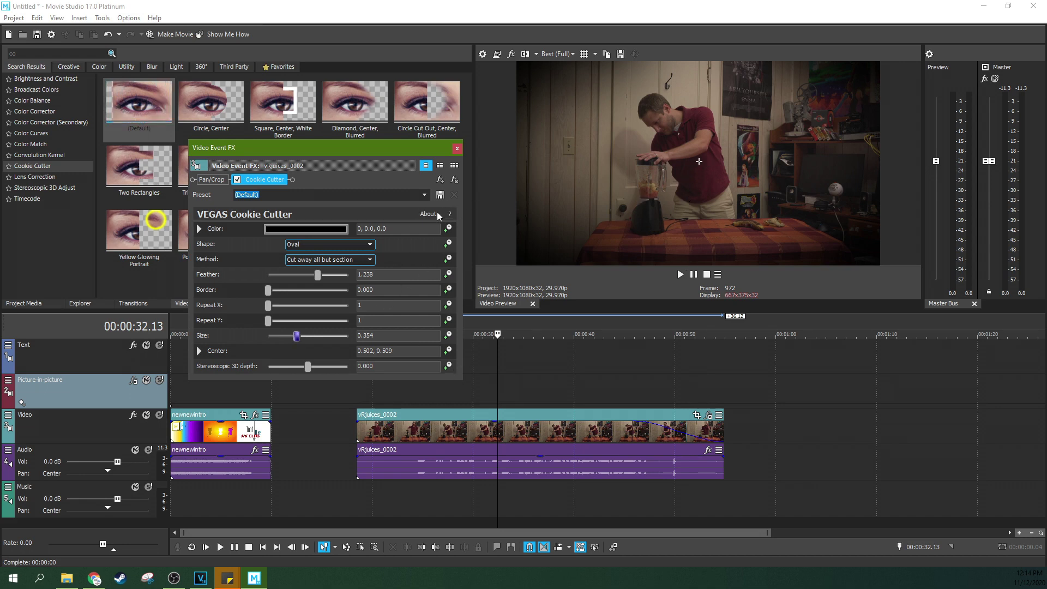
Try Triangle right, settle on the Diamond shape, and drag Feather down to harden the edge
click(355, 245)
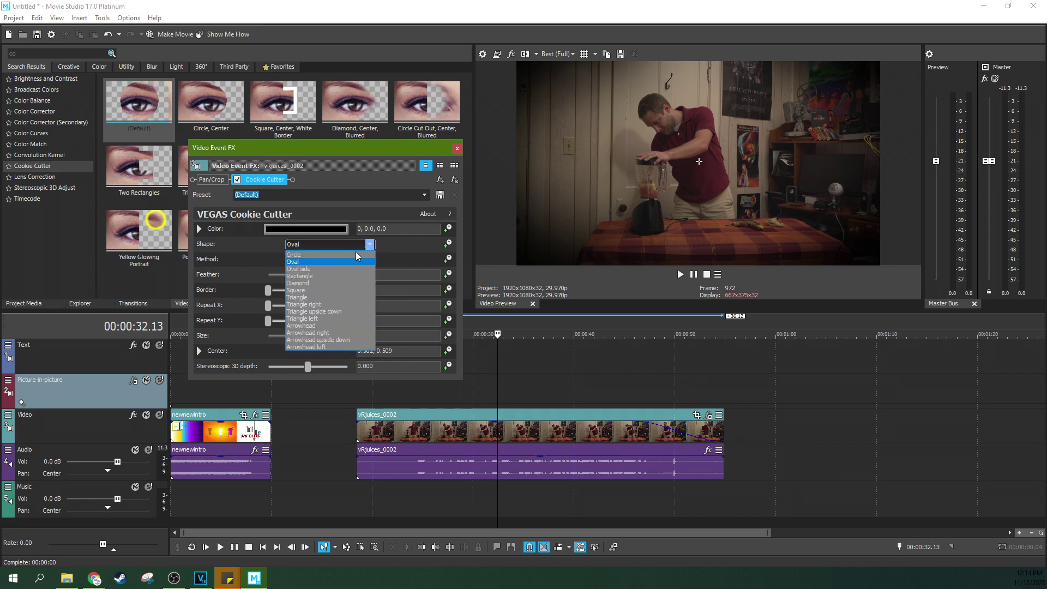
click(326, 304)
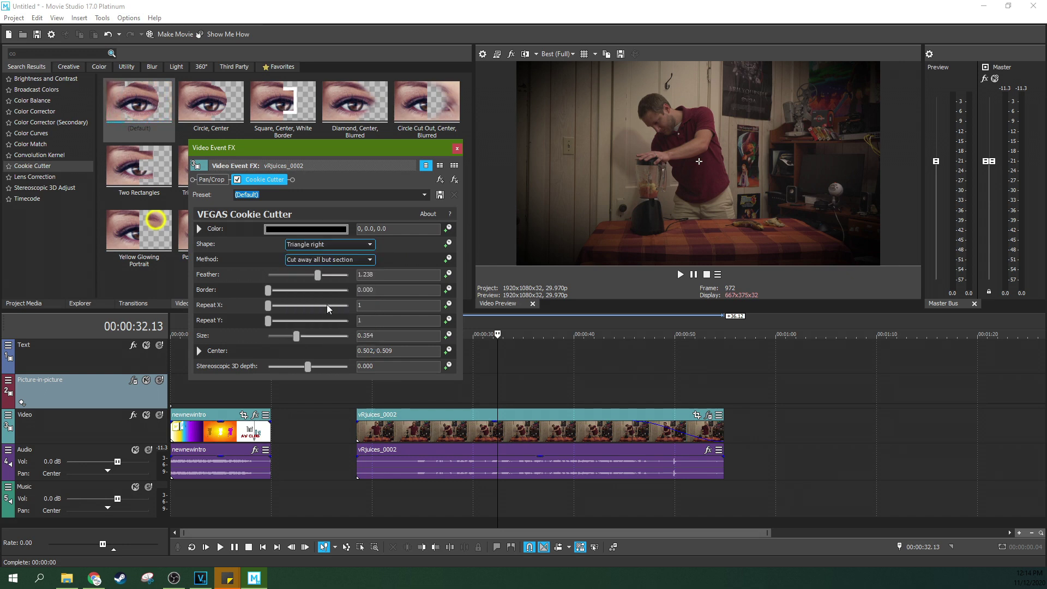
click(355, 245)
click(305, 281)
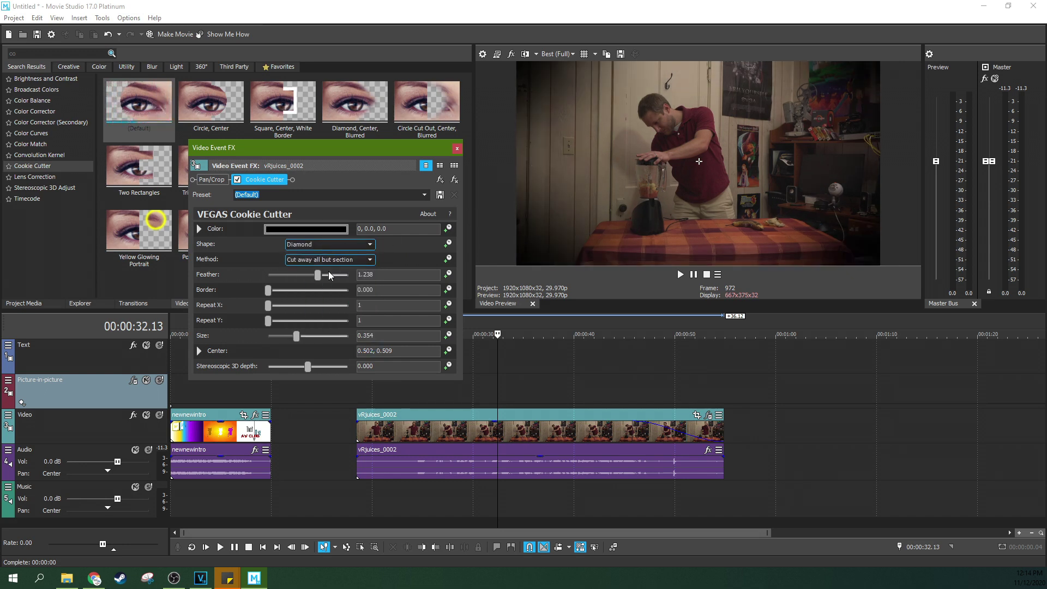
drag(319, 277, 241, 281)
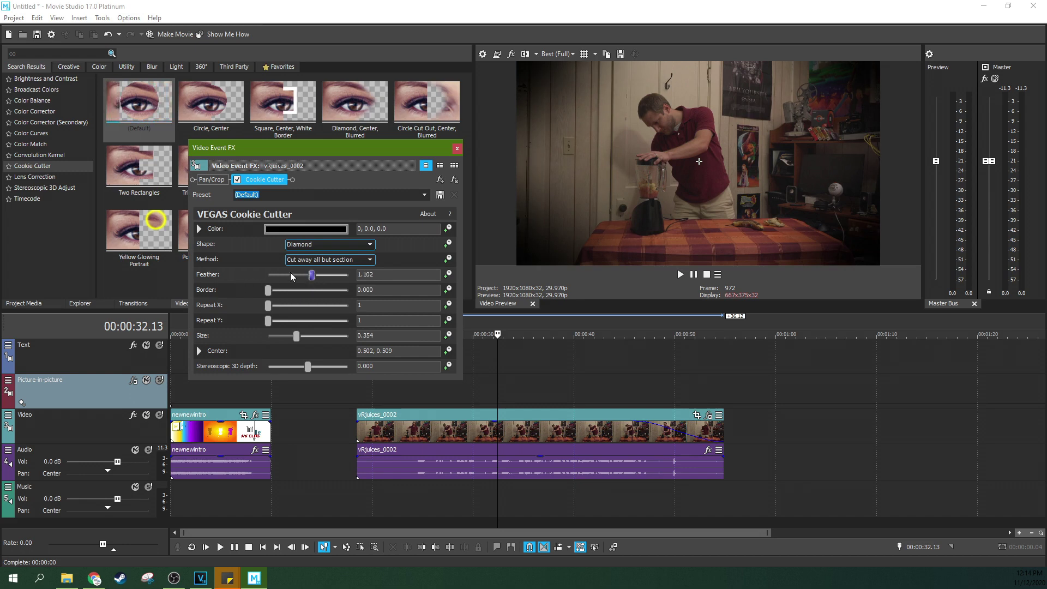